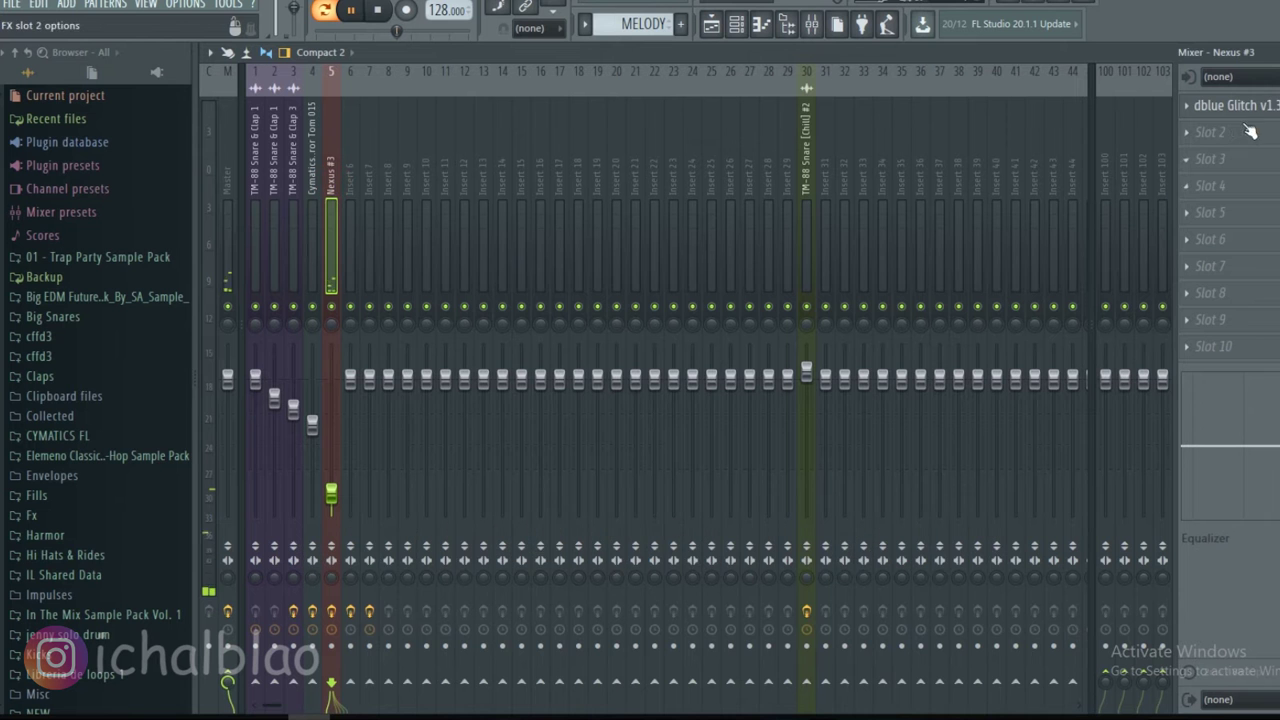
Inspect the dblue Glitch v1.3 effect settings on the Nexus #3 mixer track, and close the plugin
{"action": "left_click", "coordinate": [1275, 108]}
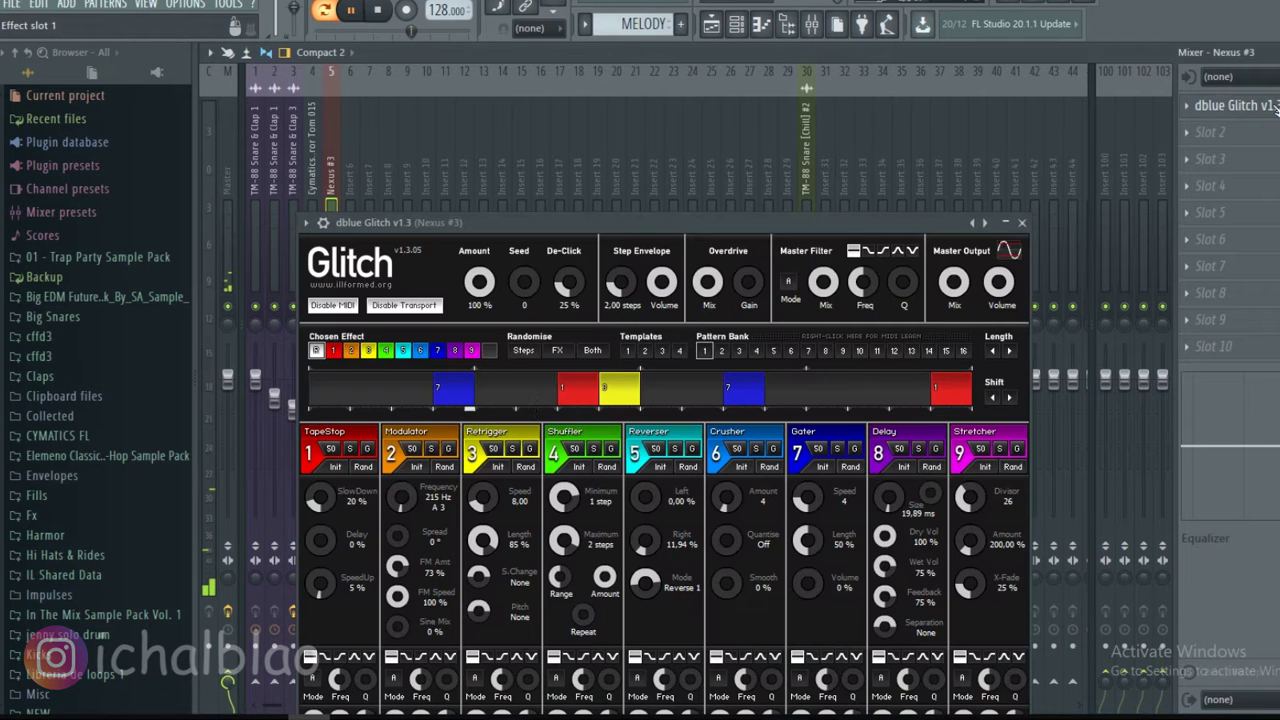
{"action": "left_click", "coordinate": [1021, 224]}
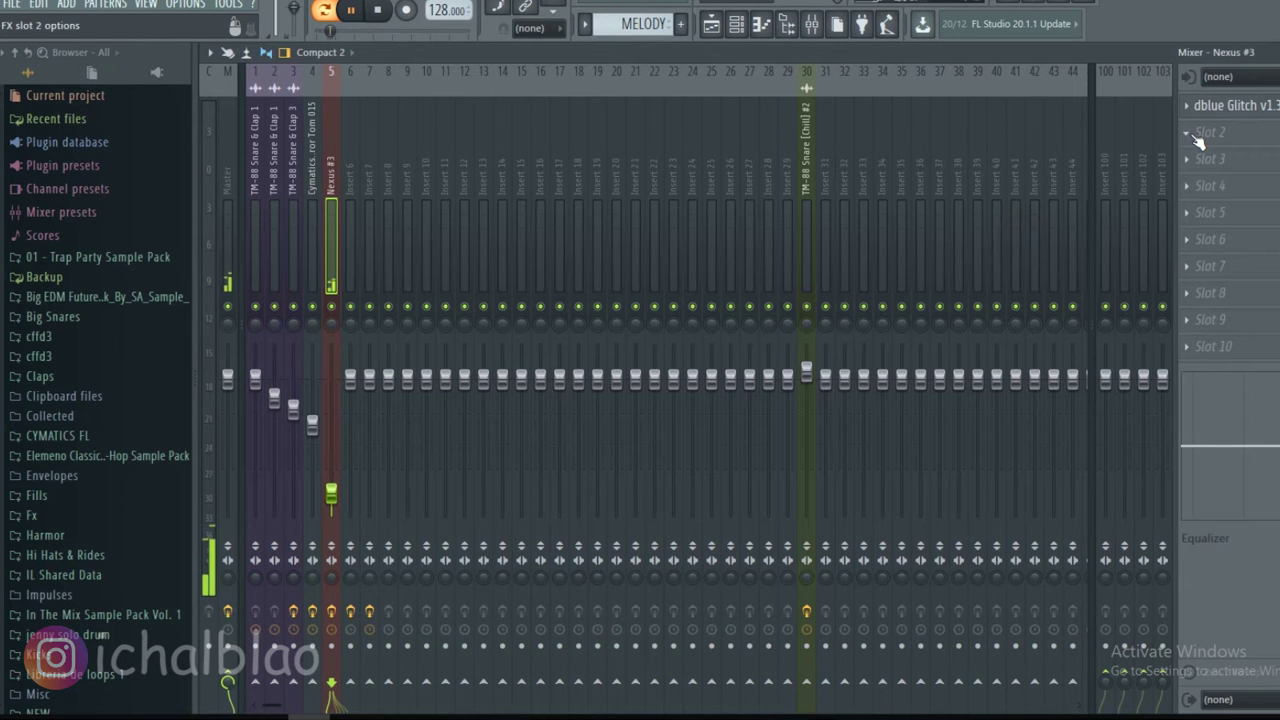
{"action": "left_click", "coordinate": [1190, 134]}
{"action": "left_click", "coordinate": [1000, 62]}
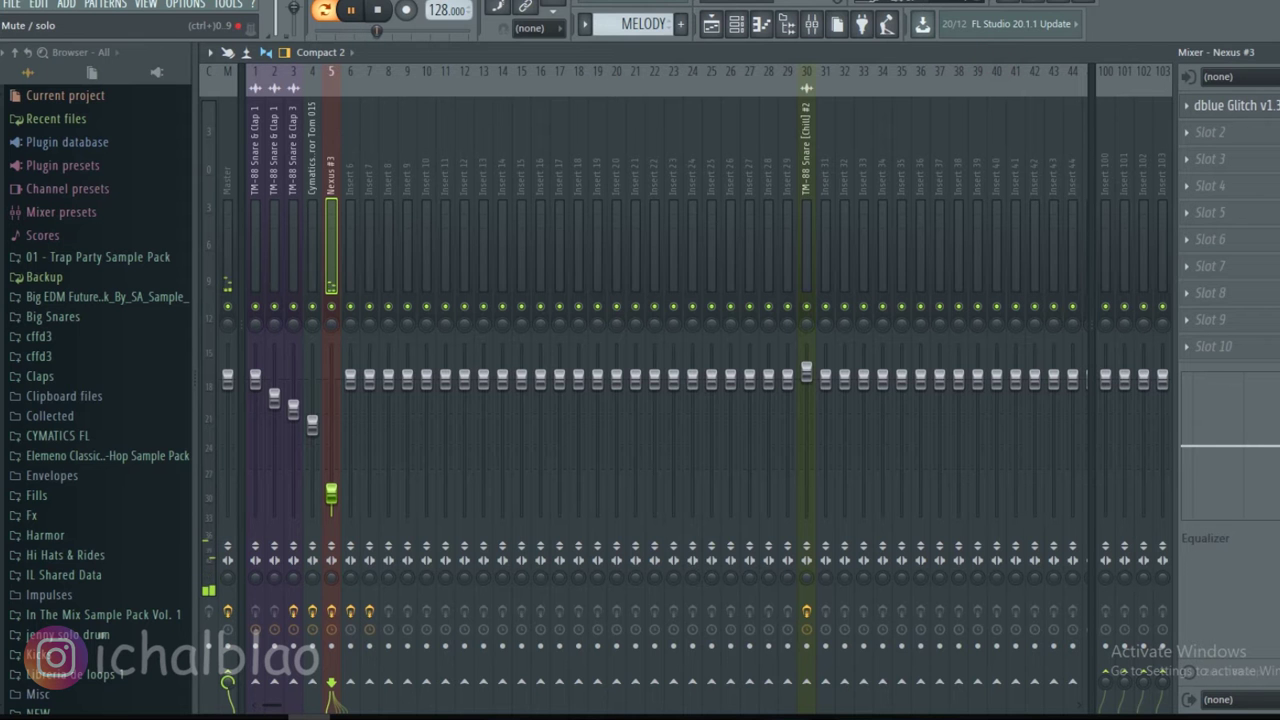
Open the BASS pattern from the playlist in the piano roll and review its 808 notes from bar 1
{"action": "left_click", "coordinate": [713, 28]}
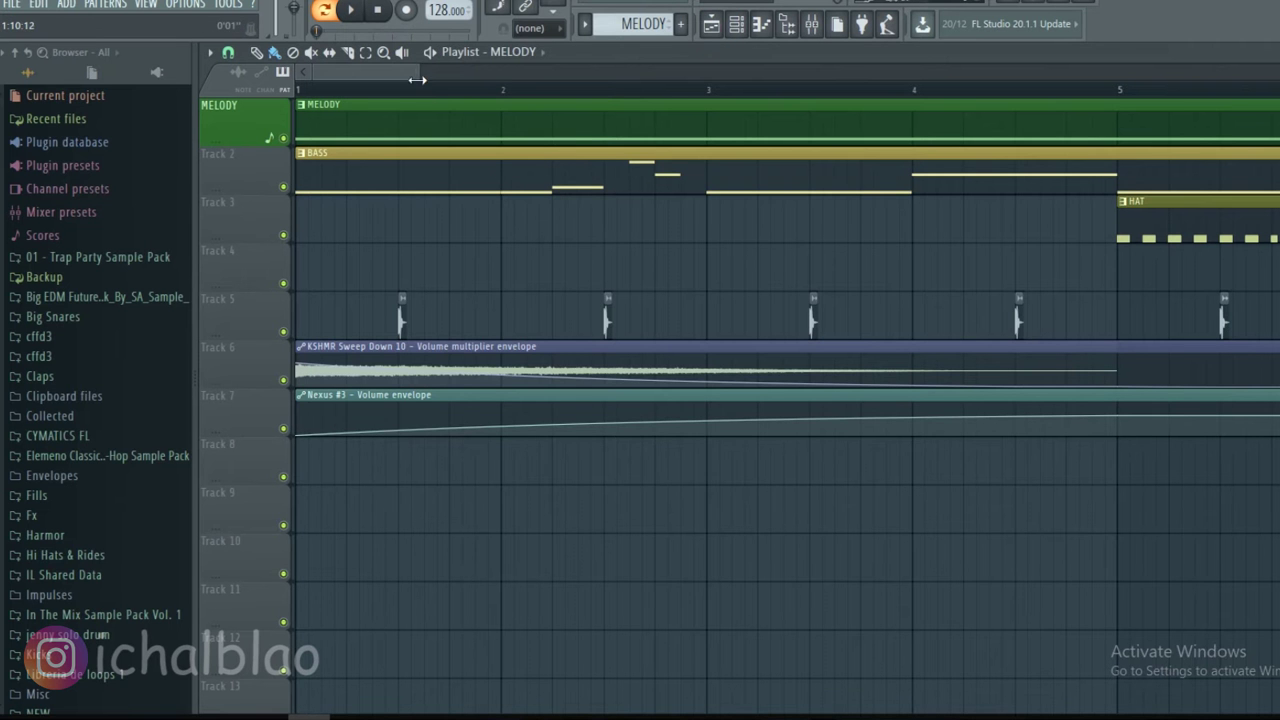
{"action": "left_click_drag", "start_coordinate": [417, 80], "coordinate": [985, 75]}
{"action": "double_click", "coordinate": [366, 180]}
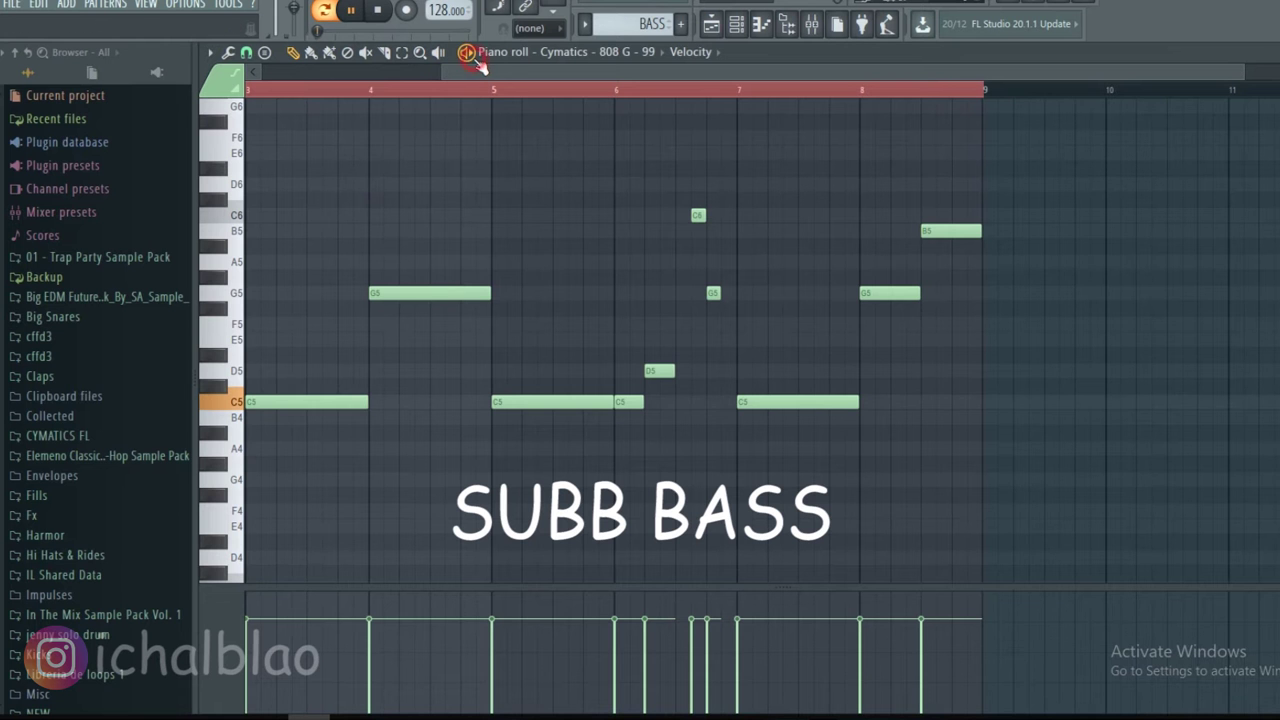
{"action": "left_click_drag", "start_coordinate": [664, 70], "coordinate": [295, 71]}
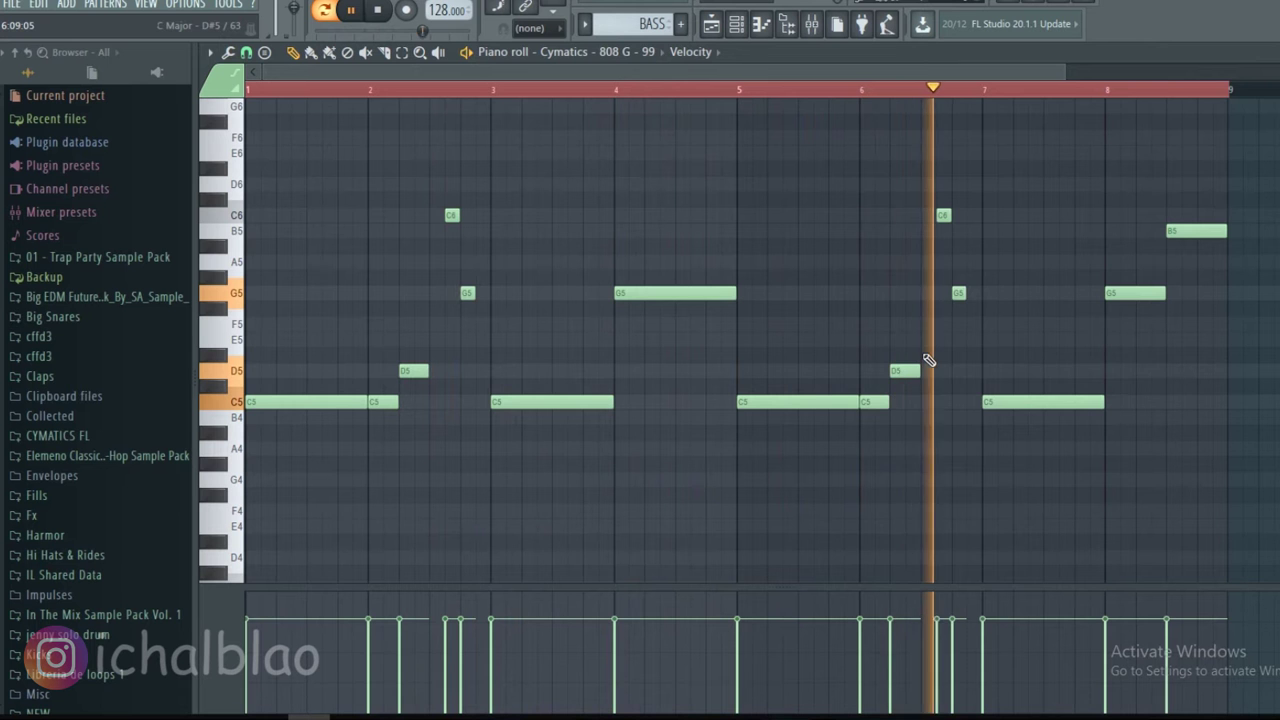
Enable Porta in the polyphony settings of the Cymatics - 808 G - 99 channel and close its window
{"action": "key", "text": "F6"}
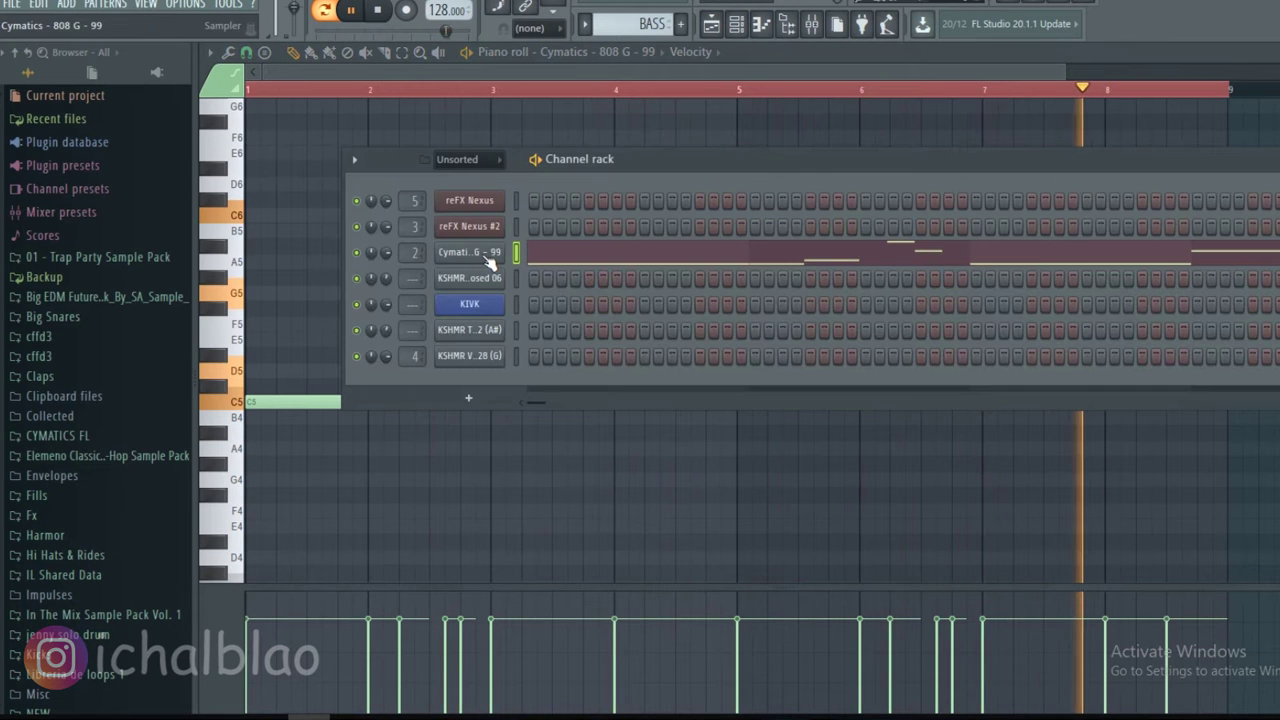
{"action": "left_click", "coordinate": [489, 255]}
{"action": "left_click", "coordinate": [417, 276]}
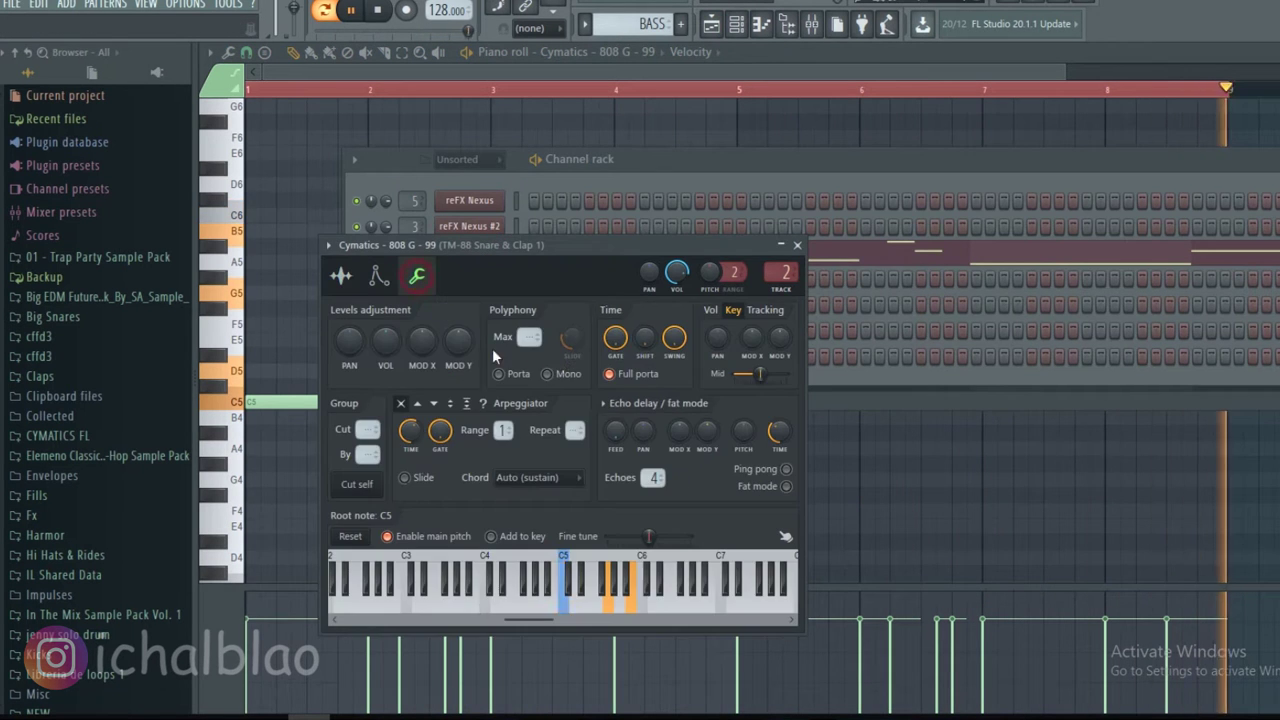
{"action": "left_click", "coordinate": [505, 376]}
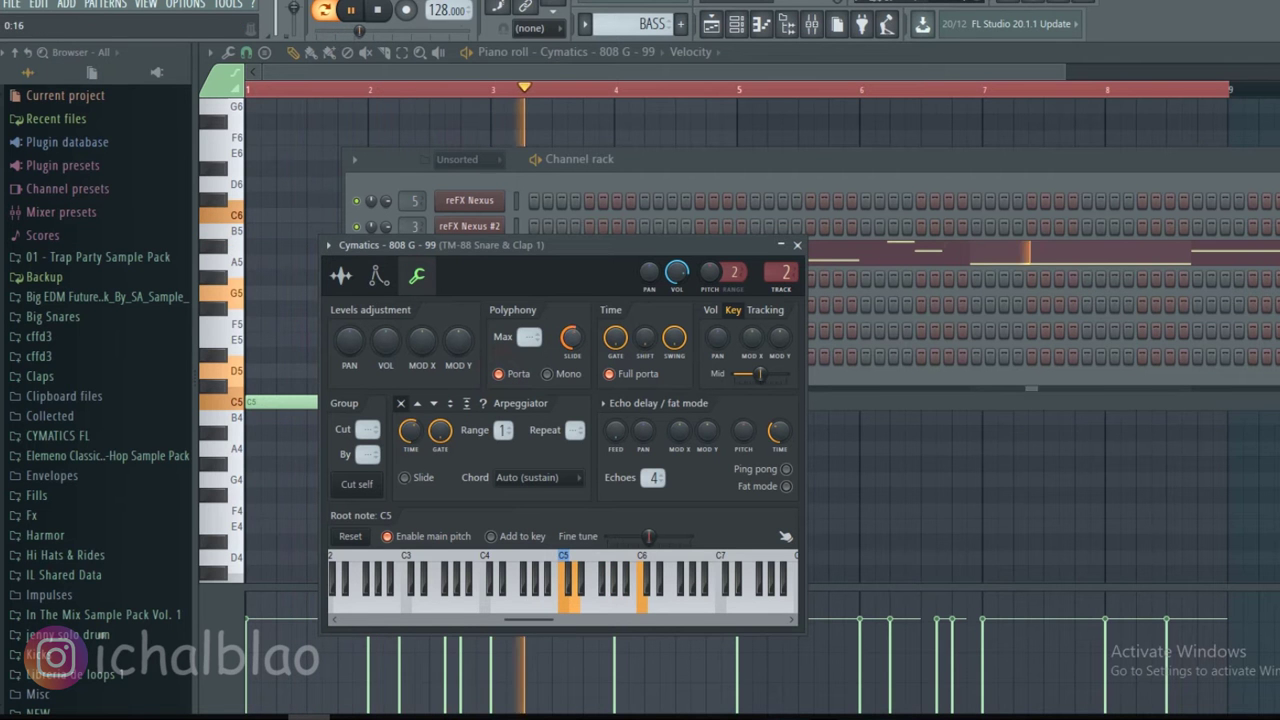
{"action": "left_click", "coordinate": [797, 245]}
Open the HAT pattern from the playlist in the piano roll and play back its closed hi-hat notes
{"action": "key", "text": "F5"}
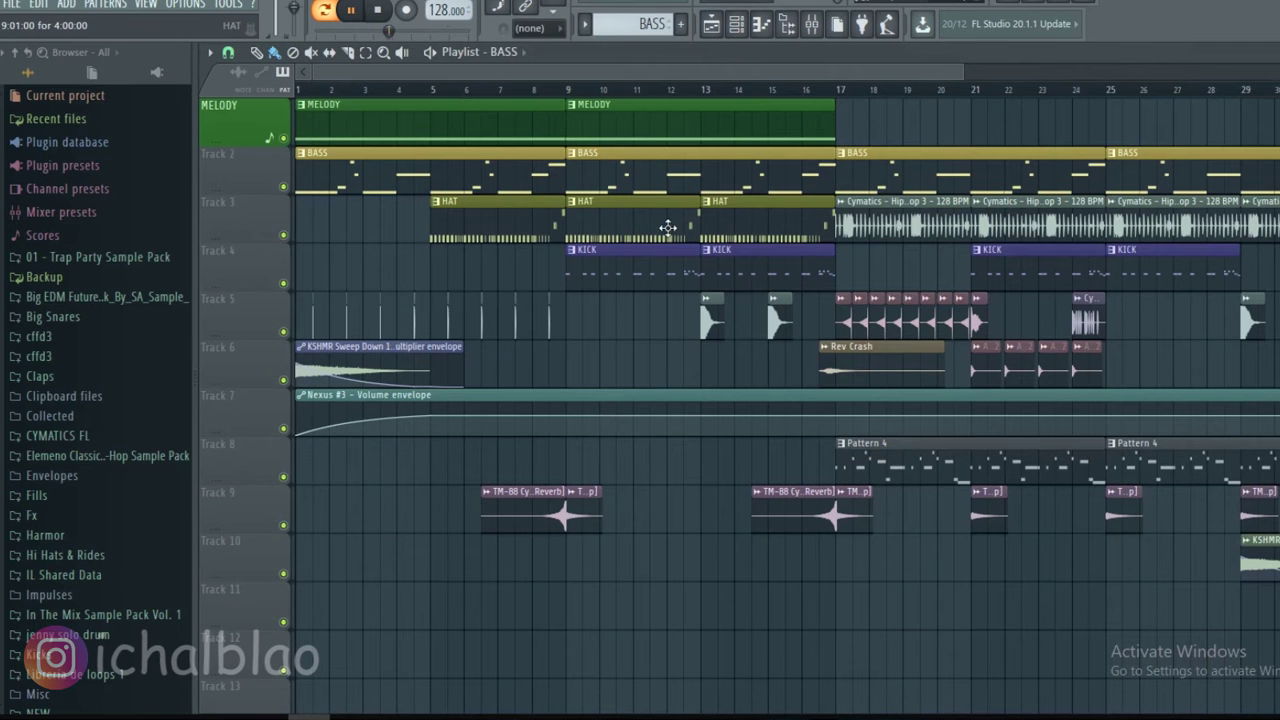
{"action": "double_click", "coordinate": [460, 226]}
{"action": "key", "text": "space"}
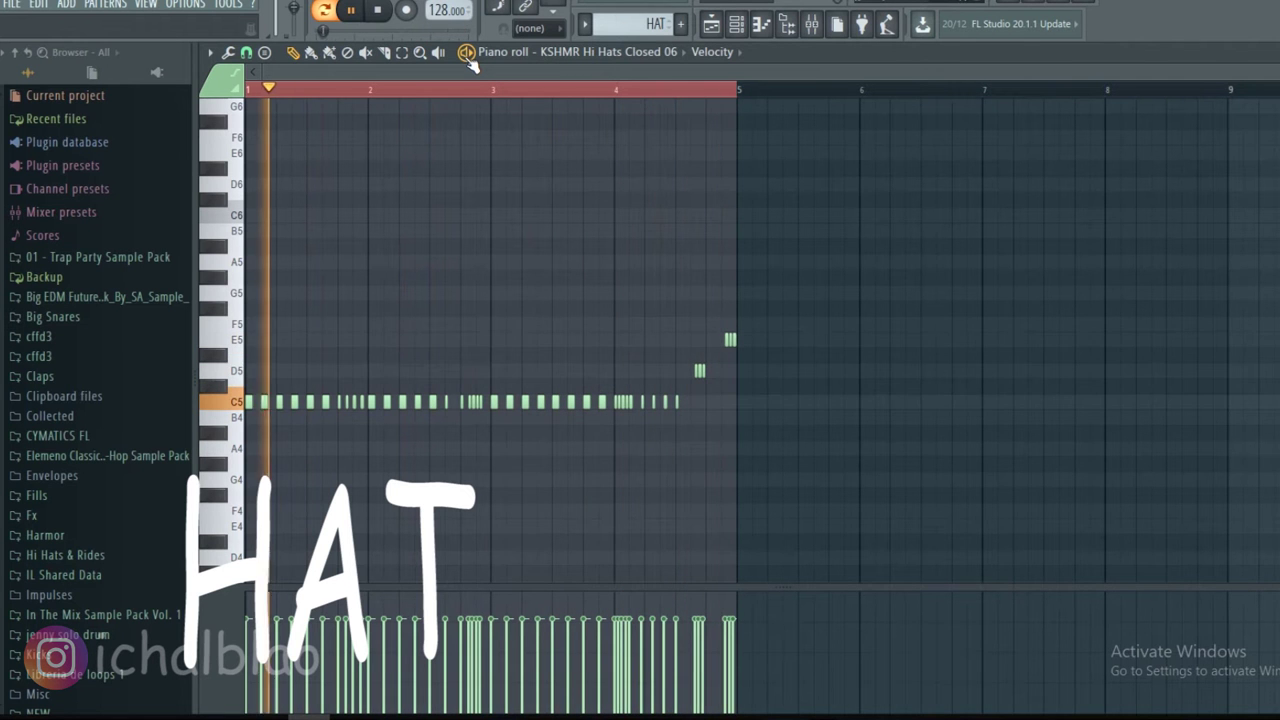
{"action": "key", "text": "space"}
Open the KICK pattern from the playlist, play it back, and examine its kick and snare rows in the channel rack
{"action": "left_click", "coordinate": [713, 26]}
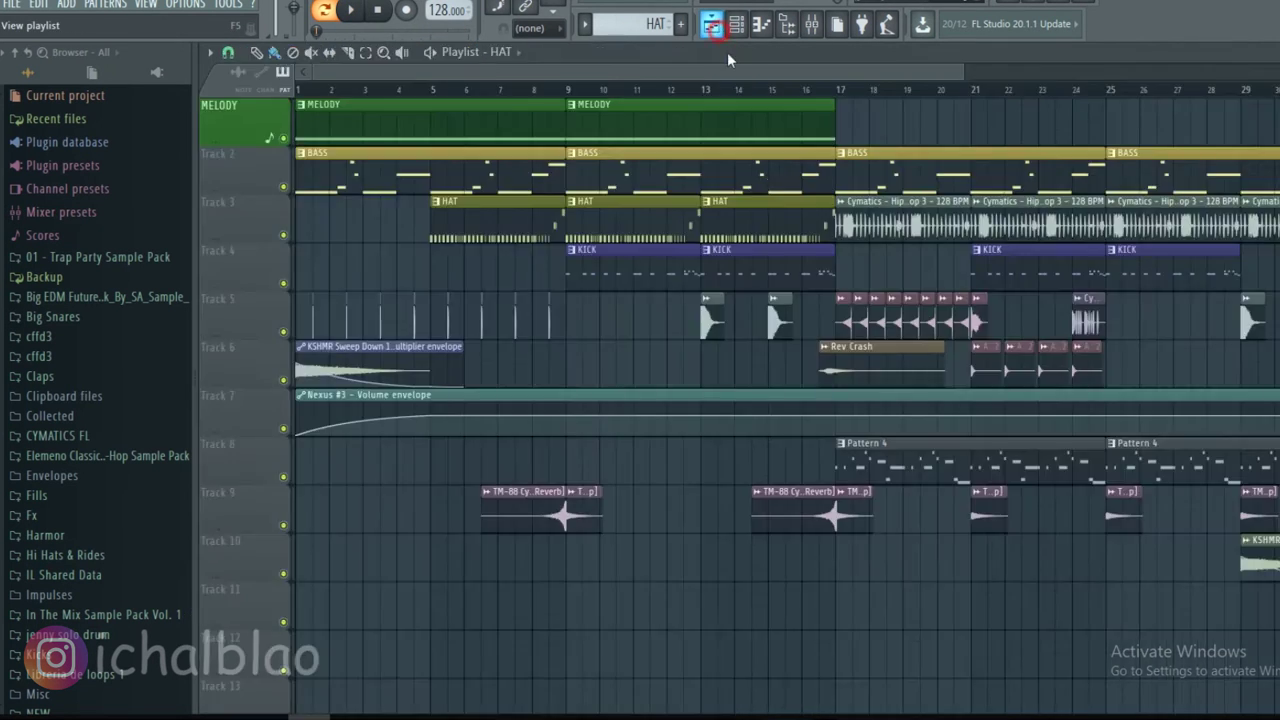
{"action": "double_click", "coordinate": [596, 271]}
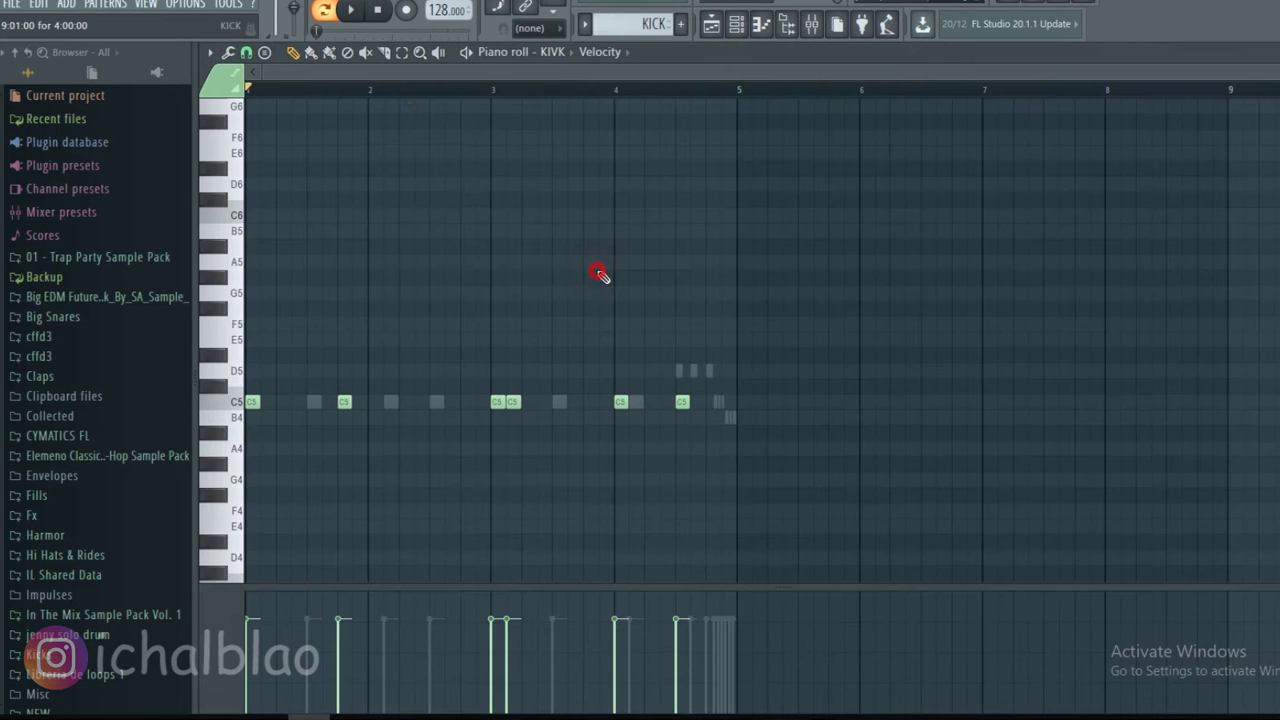
{"action": "key", "text": "space"}
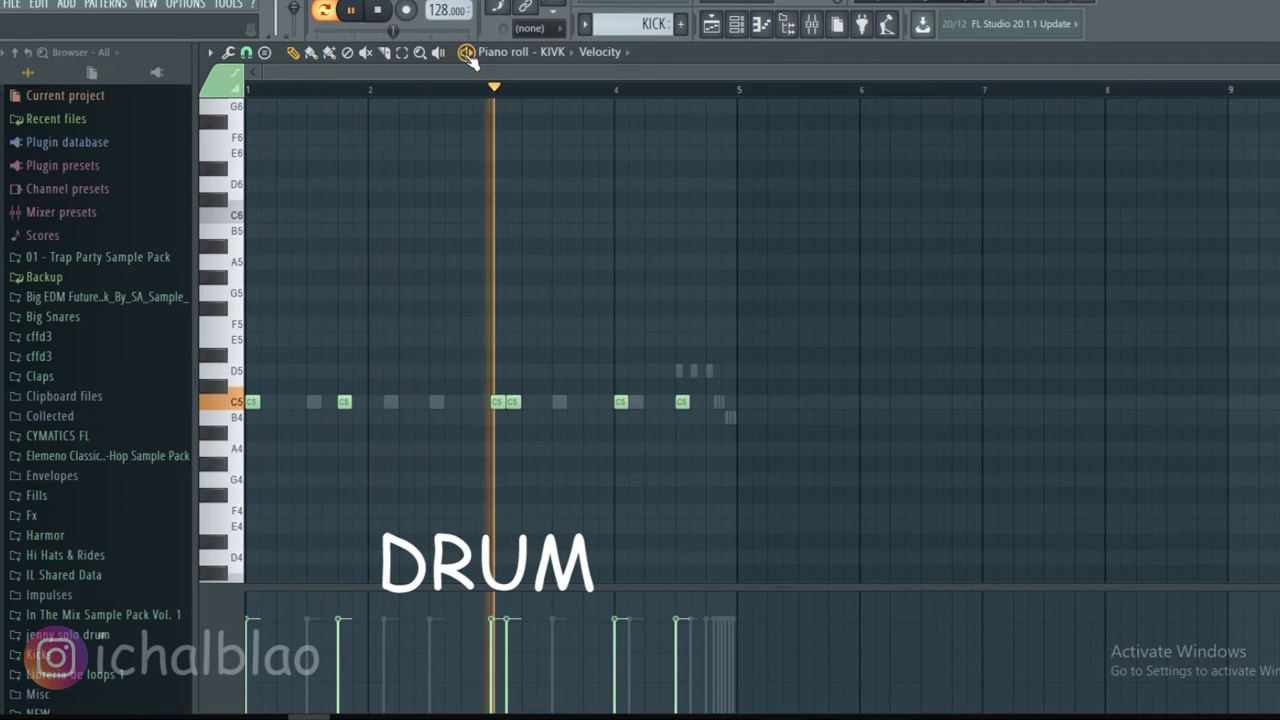
{"action": "left_click", "coordinate": [737, 23]}
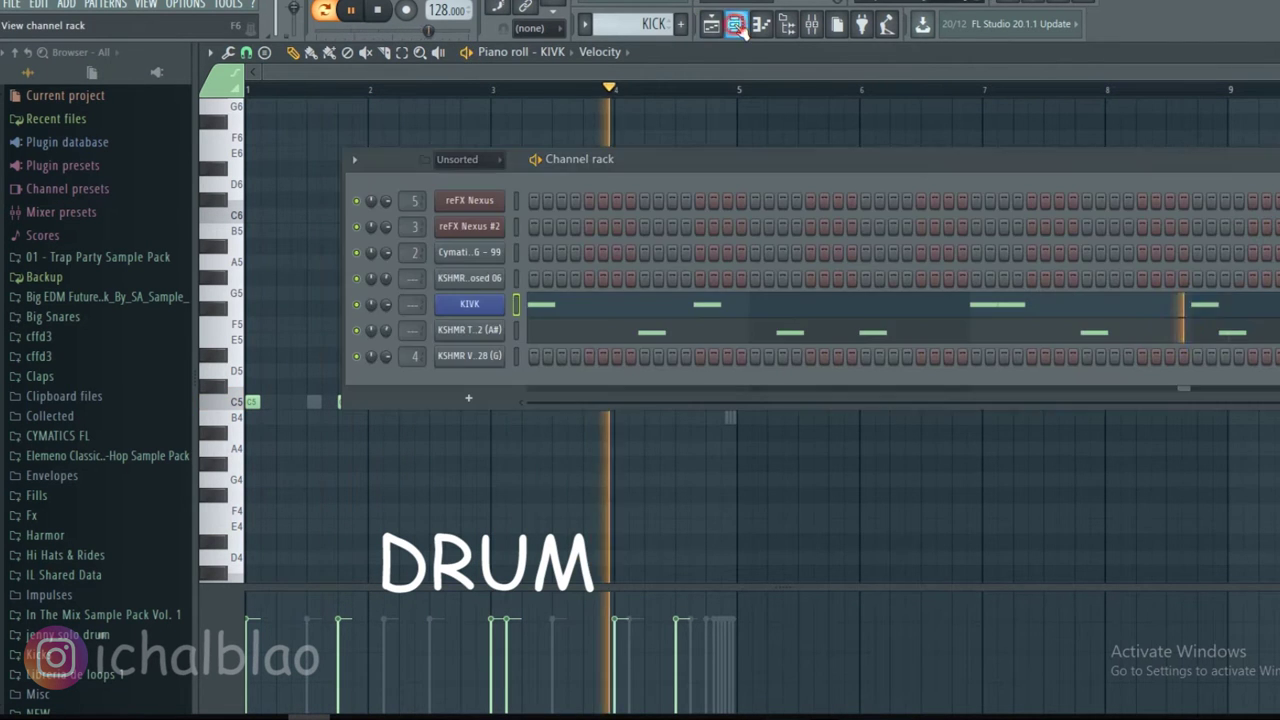
{"action": "left_click_drag", "start_coordinate": [857, 155], "coordinate": [572, 137]}
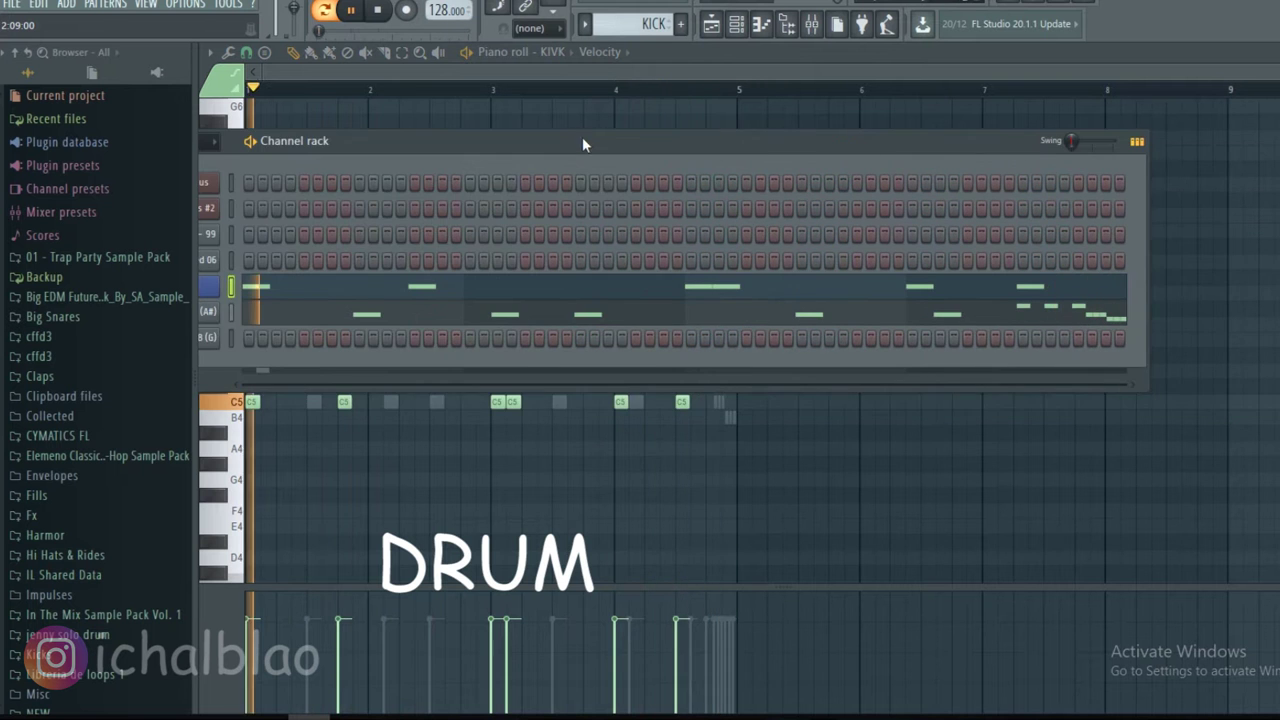
Audition the KSHMR Snap 05 clip on Track 5 and the KSHMR Sweep Down 10 clip on Track 6 of the playlist
{"action": "left_click", "coordinate": [711, 23]}
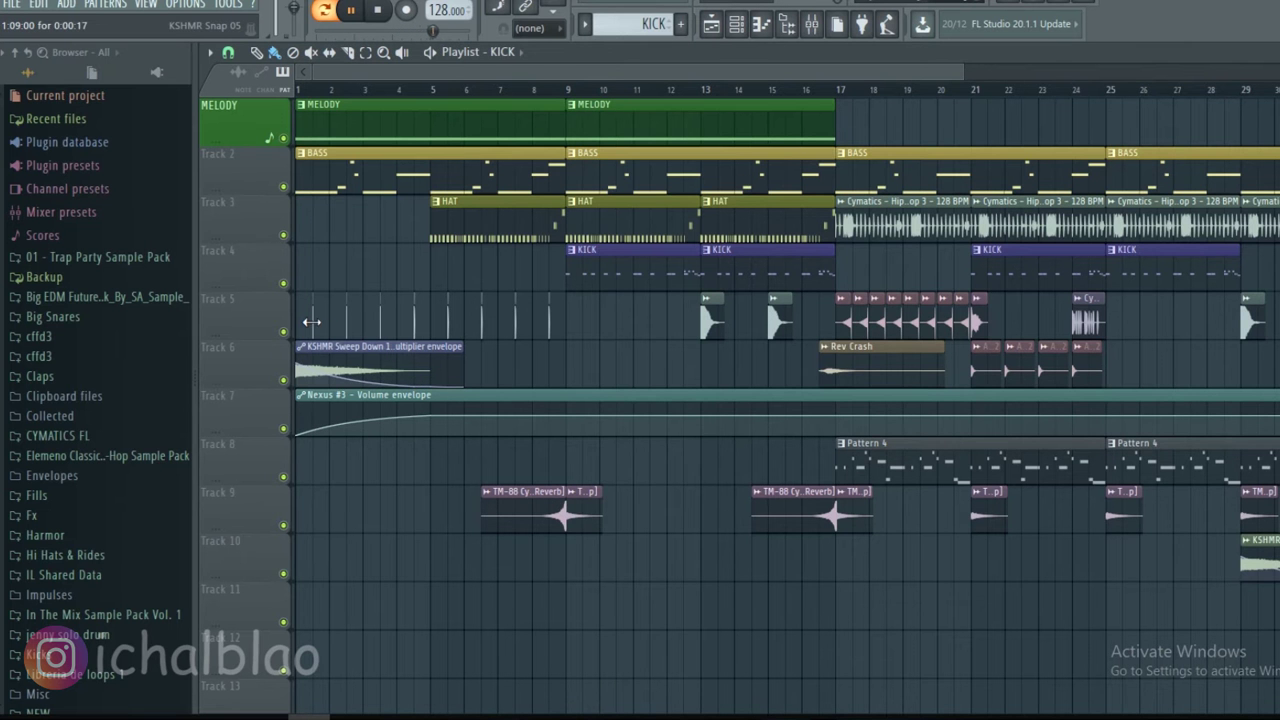
{"action": "left_click_drag", "start_coordinate": [964, 68], "coordinate": [423, 140]}
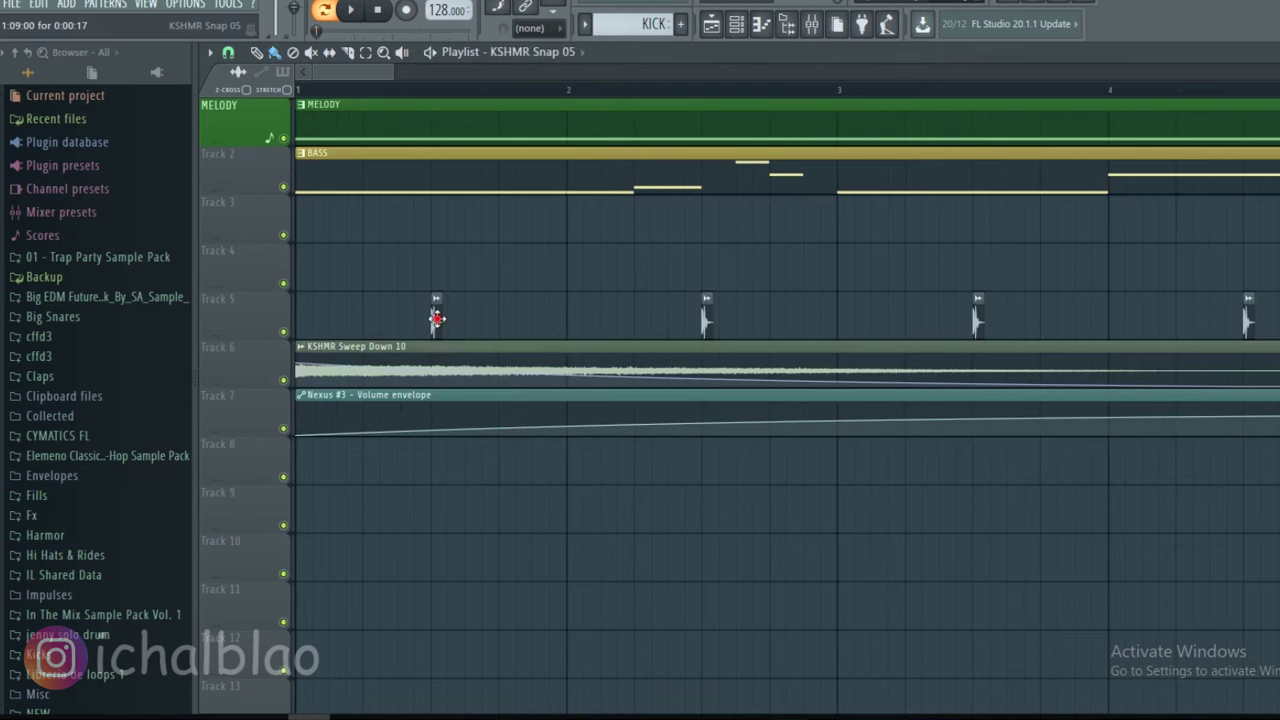
{"action": "double_click", "coordinate": [436, 318]}
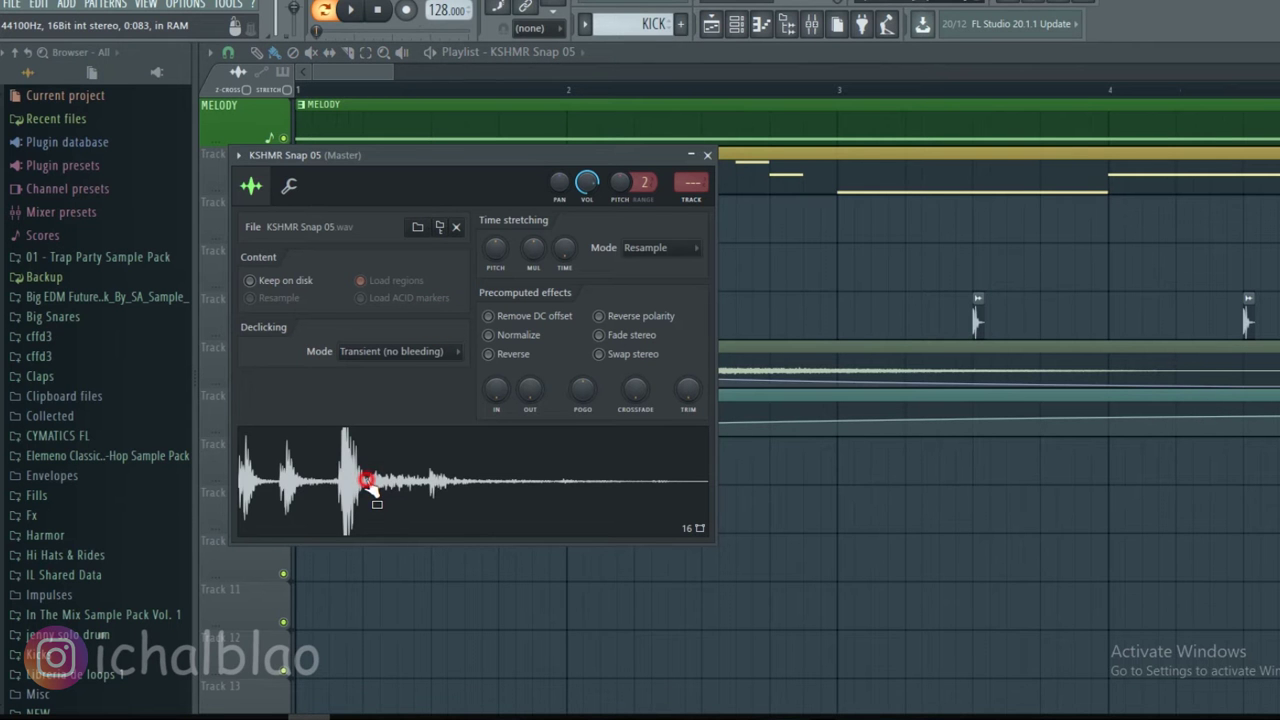
{"action": "left_click", "coordinate": [707, 156]}
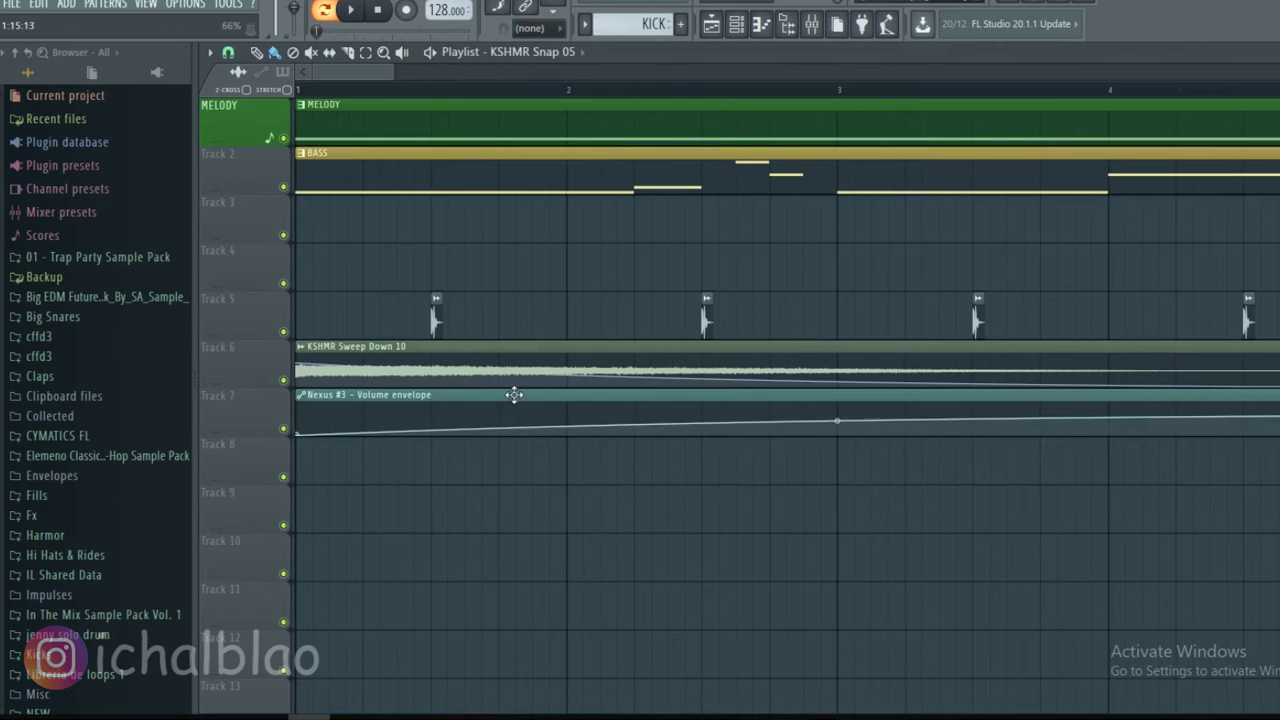
{"action": "double_click", "coordinate": [438, 357]}
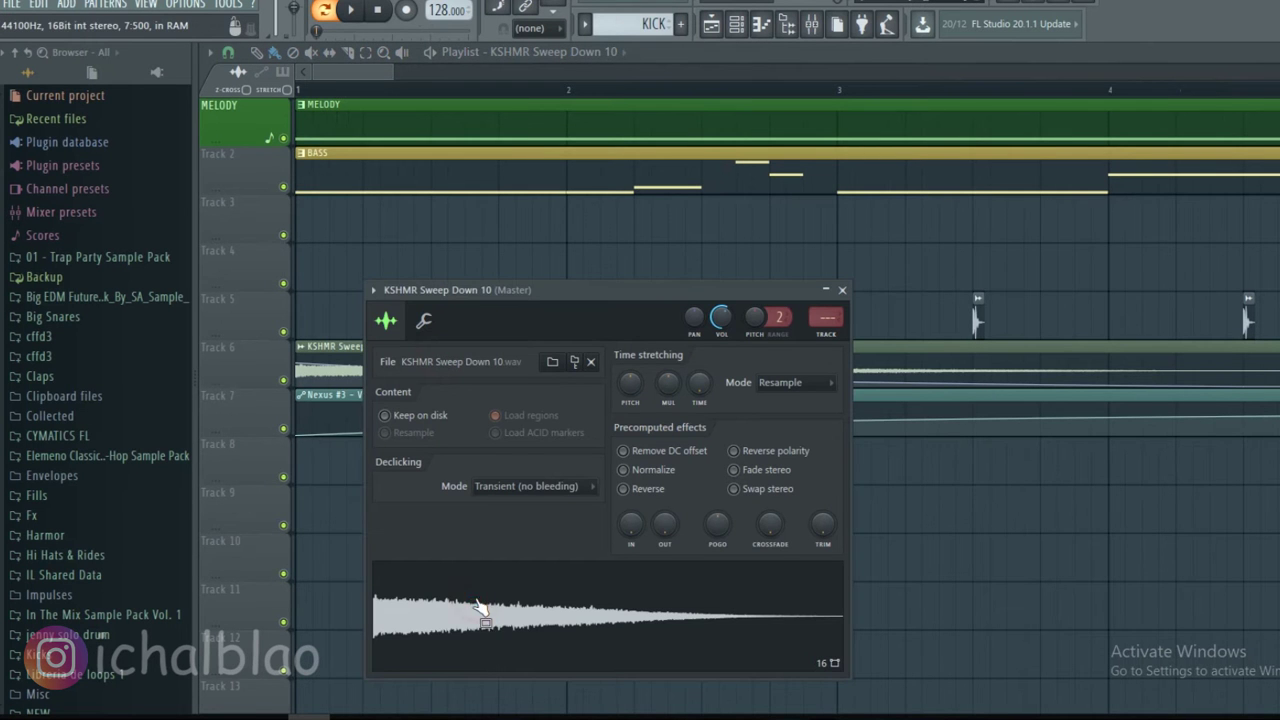
{"action": "left_click", "coordinate": [843, 291]}
Inspect the TM-88 Cymbal [Reverb] clip on Track 9 and audition the Cymatics Hip-Hop Hat Loop 3 clip on Track 3
{"action": "left_click_drag", "start_coordinate": [397, 72], "coordinate": [1137, 72]}
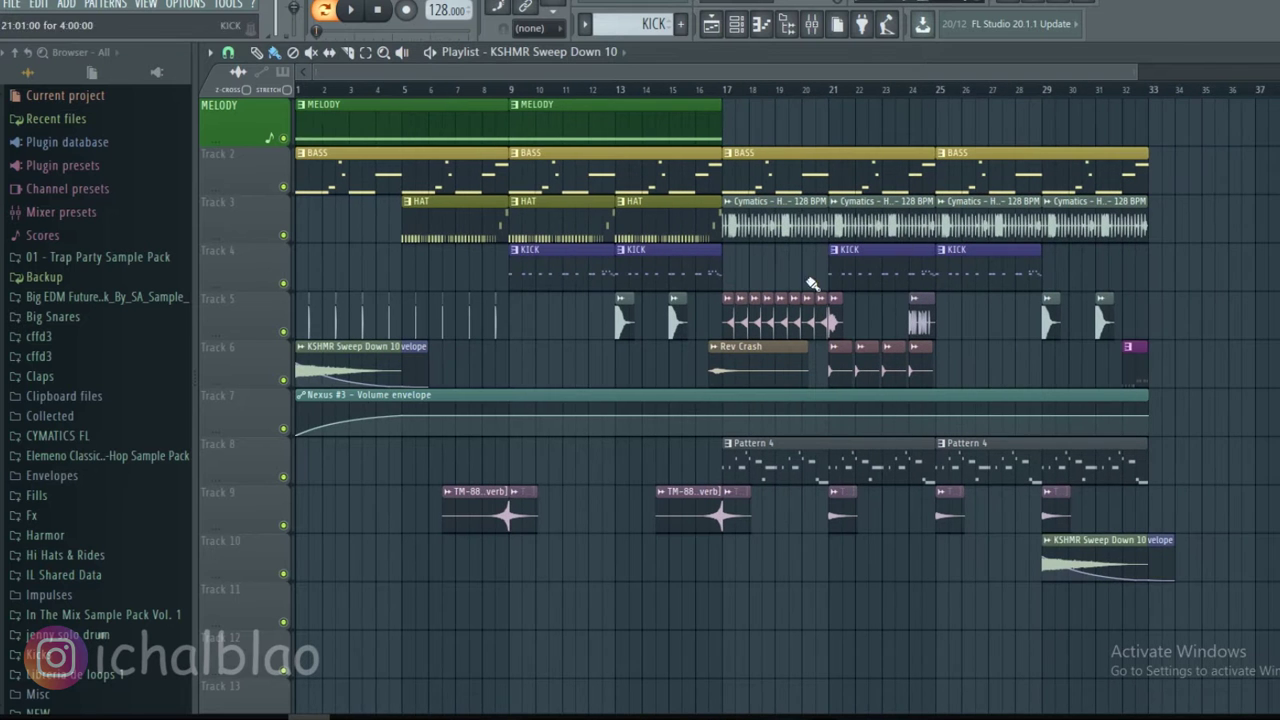
{"action": "double_click", "coordinate": [493, 514]}
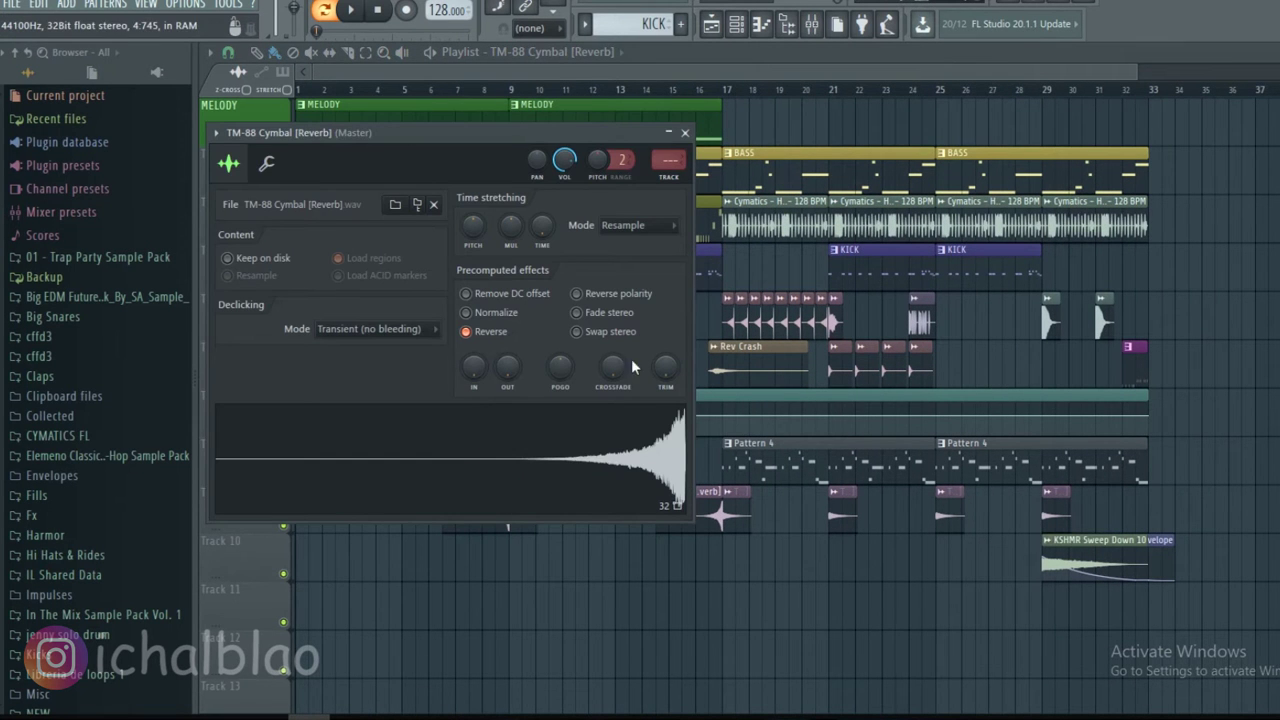
{"action": "left_click", "coordinate": [686, 133]}
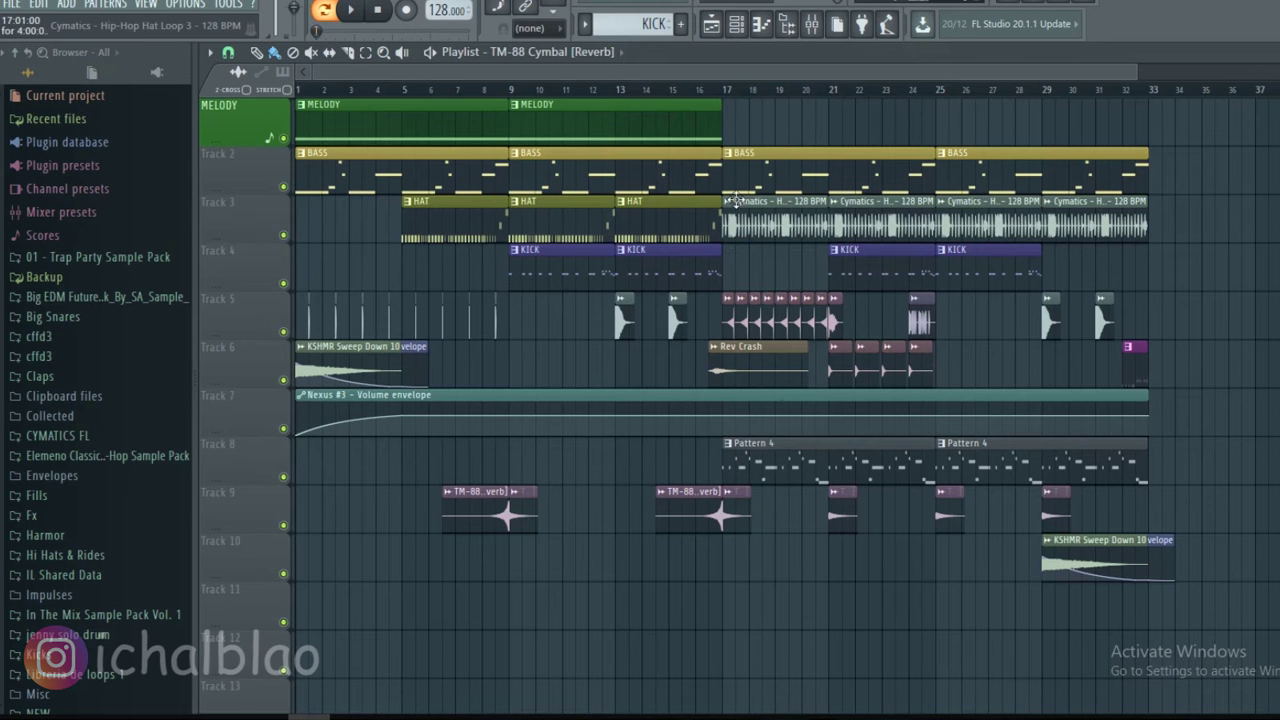
{"action": "double_click", "coordinate": [748, 222]}
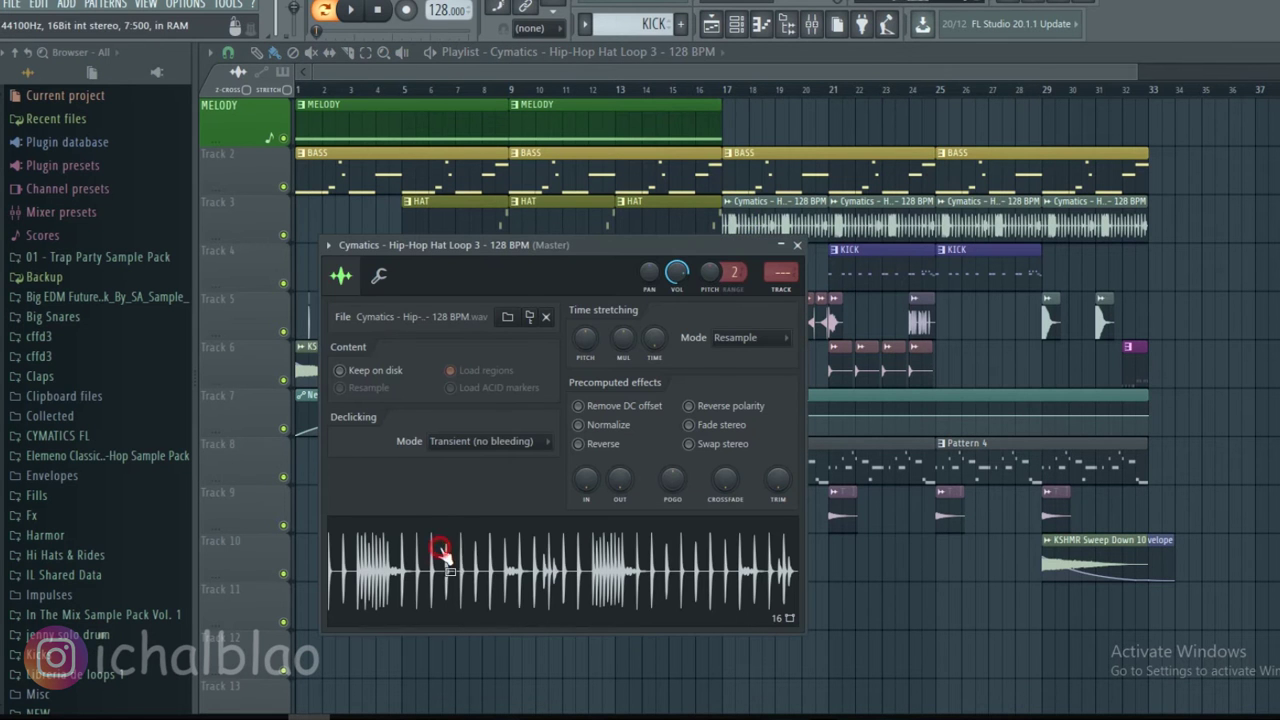
{"action": "left_click", "coordinate": [797, 246]}
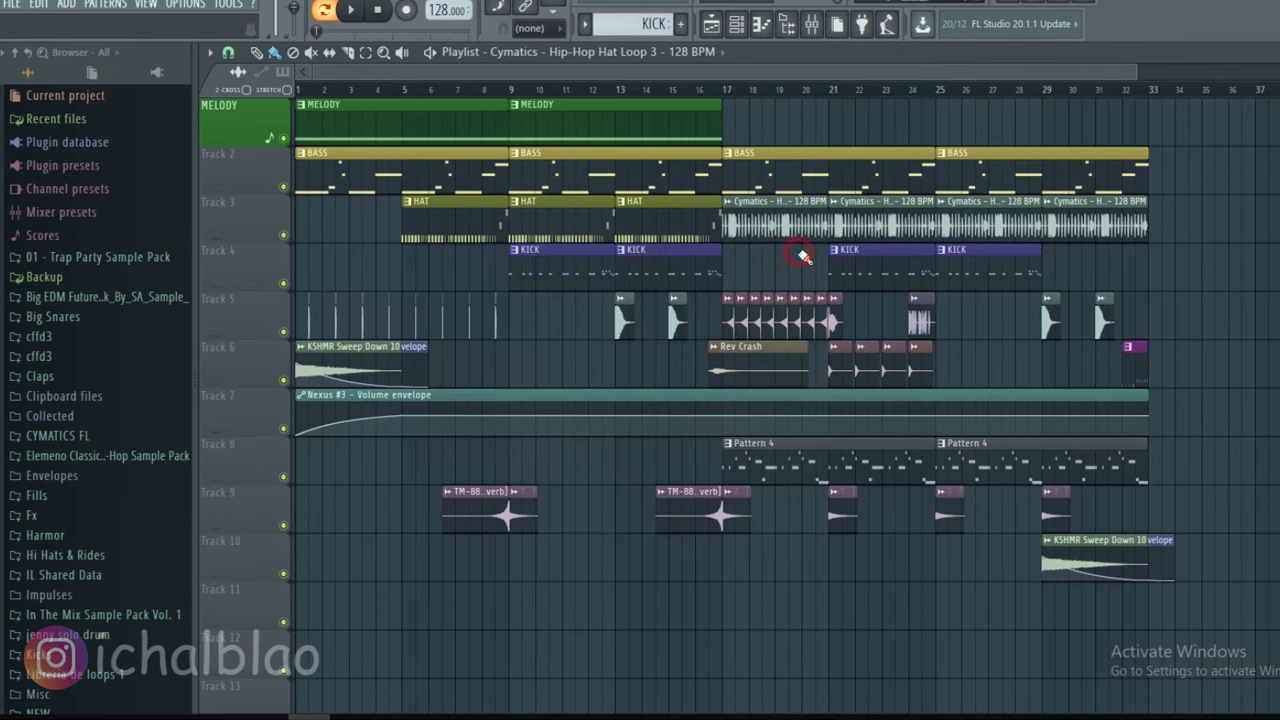
Inspect the KSHMR_Hi_Hats_Open_04, Rev Crash and AyyVox-02 sample clips on Tracks 5 and 6
{"action": "double_click", "coordinate": [729, 320]}
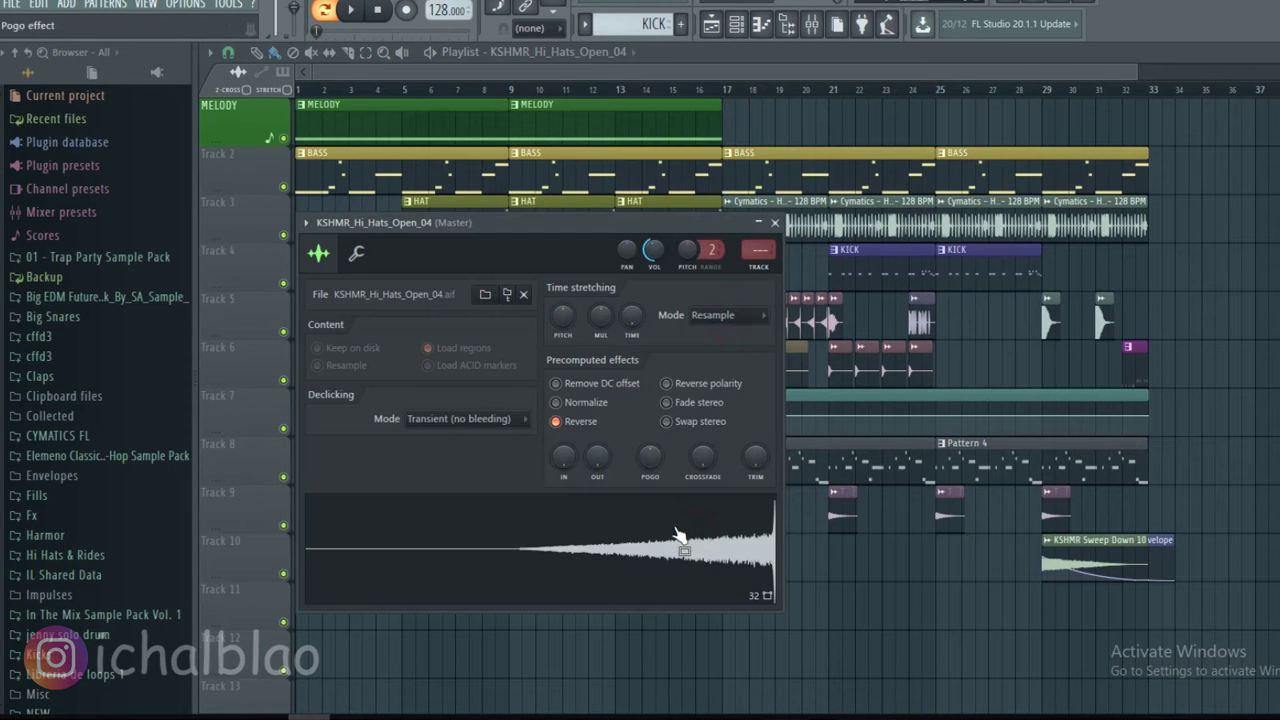
{"action": "left_click", "coordinate": [776, 224]}
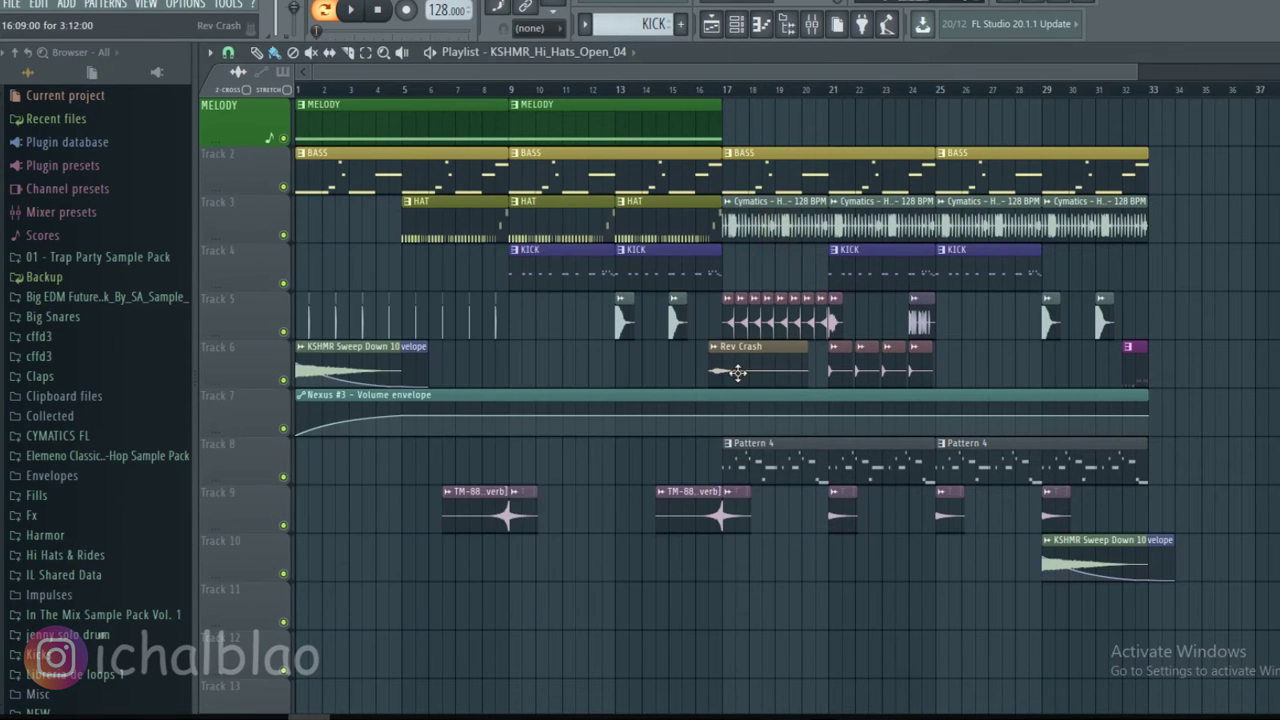
{"action": "double_click", "coordinate": [738, 377]}
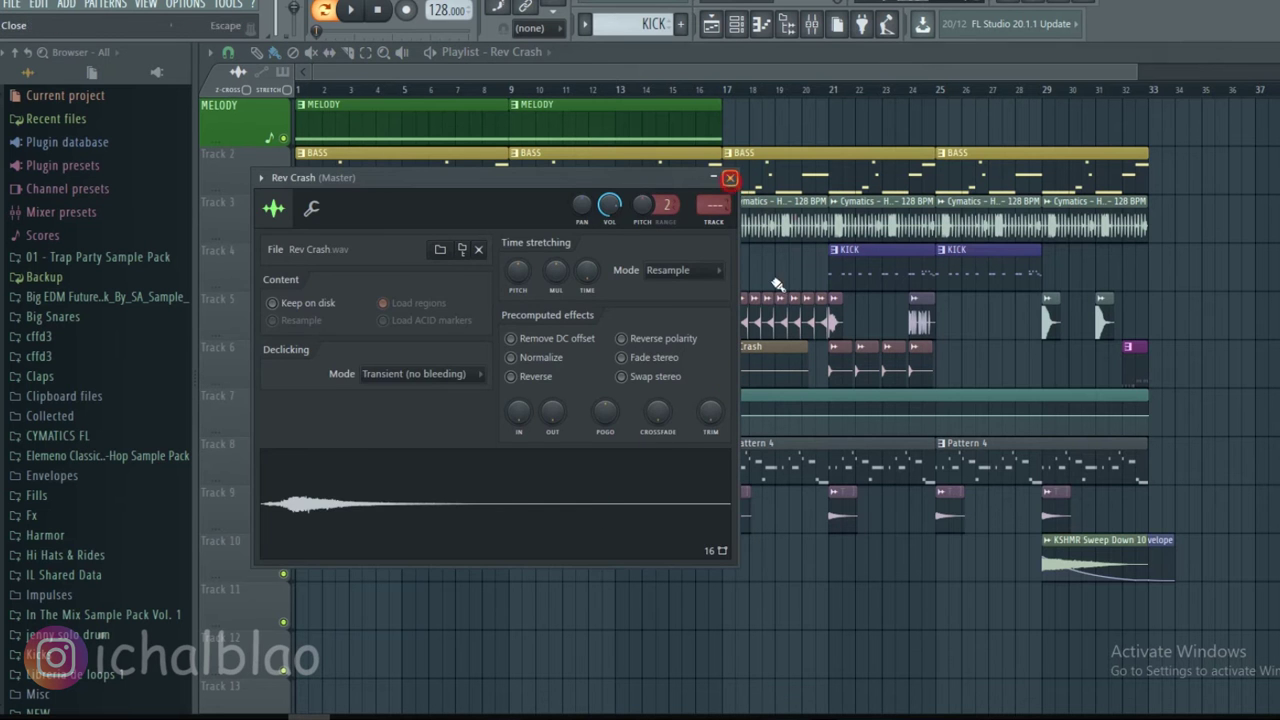
{"action": "key", "text": "Escape"}
{"action": "double_click", "coordinate": [838, 370]}
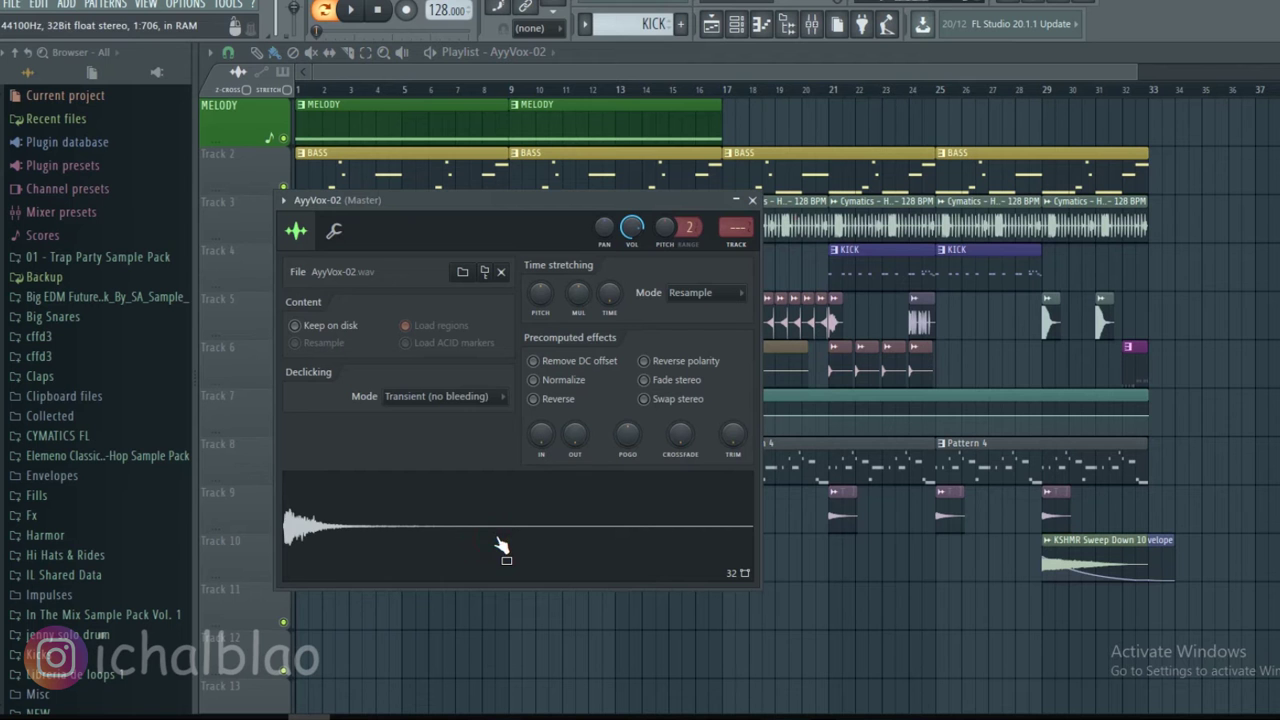
{"action": "left_click", "coordinate": [753, 201]}
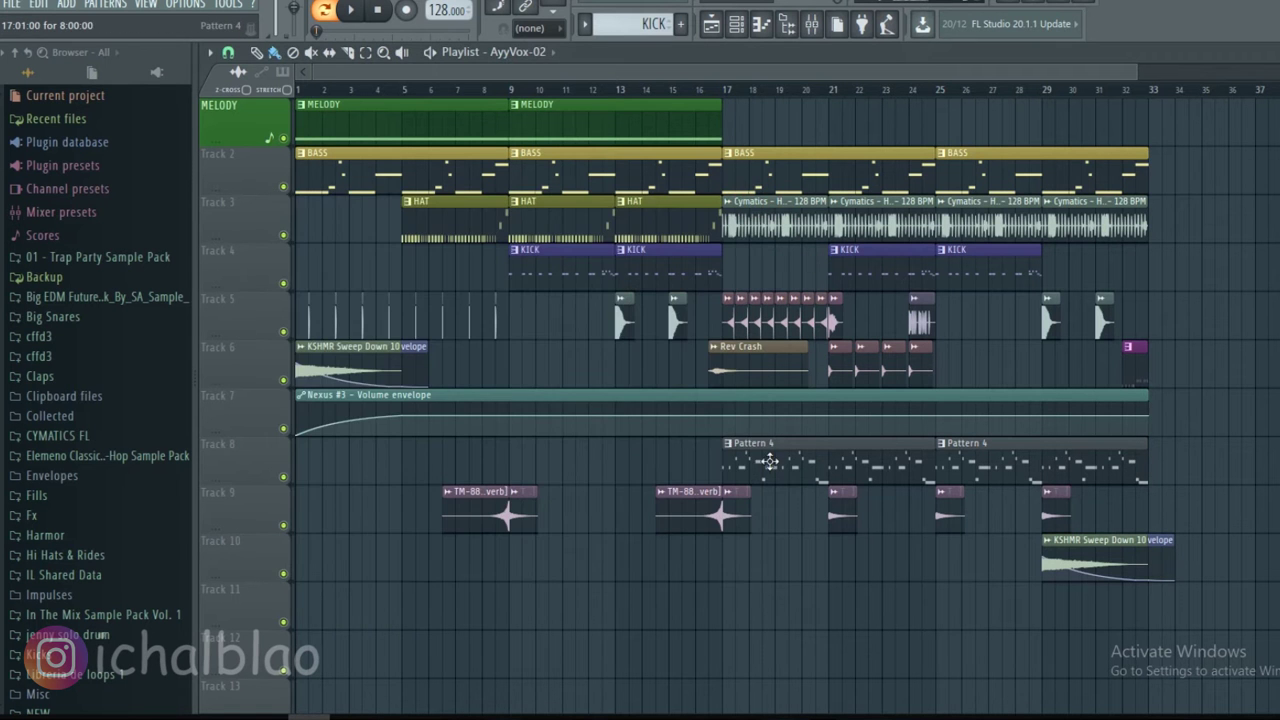
Open Pattern 4 in the piano roll, review its KSHMR Vocal Tone 28 (G) melody, and return to the playlist
{"action": "double_click", "coordinate": [767, 463]}
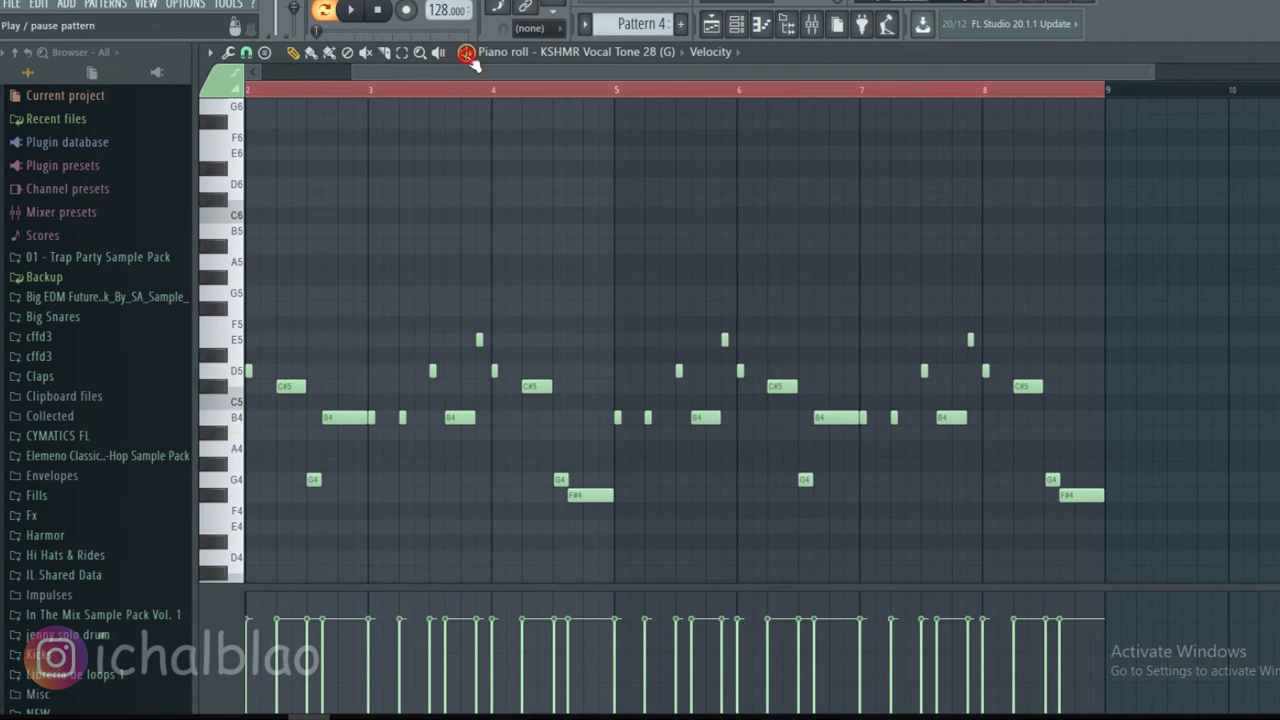
{"action": "scroll", "coordinate": [388, 69], "scroll_direction": "down", "scroll_amount": 1}
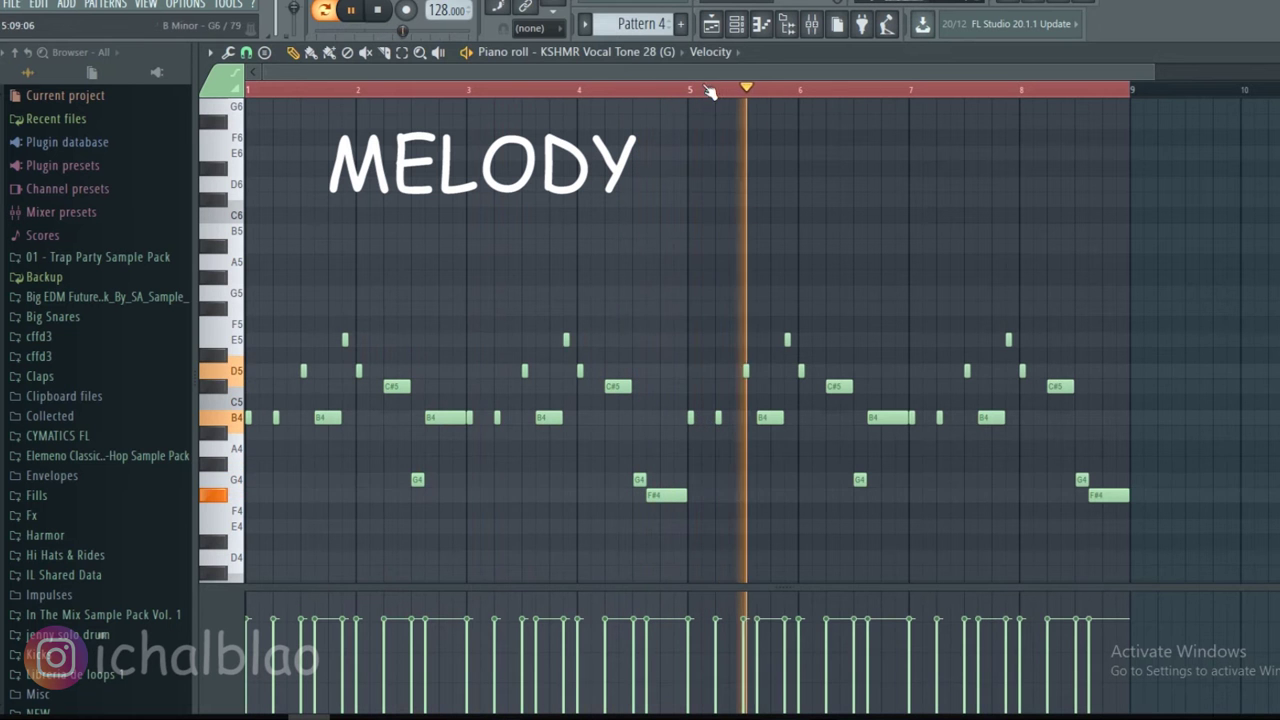
{"action": "left_click", "coordinate": [713, 30]}
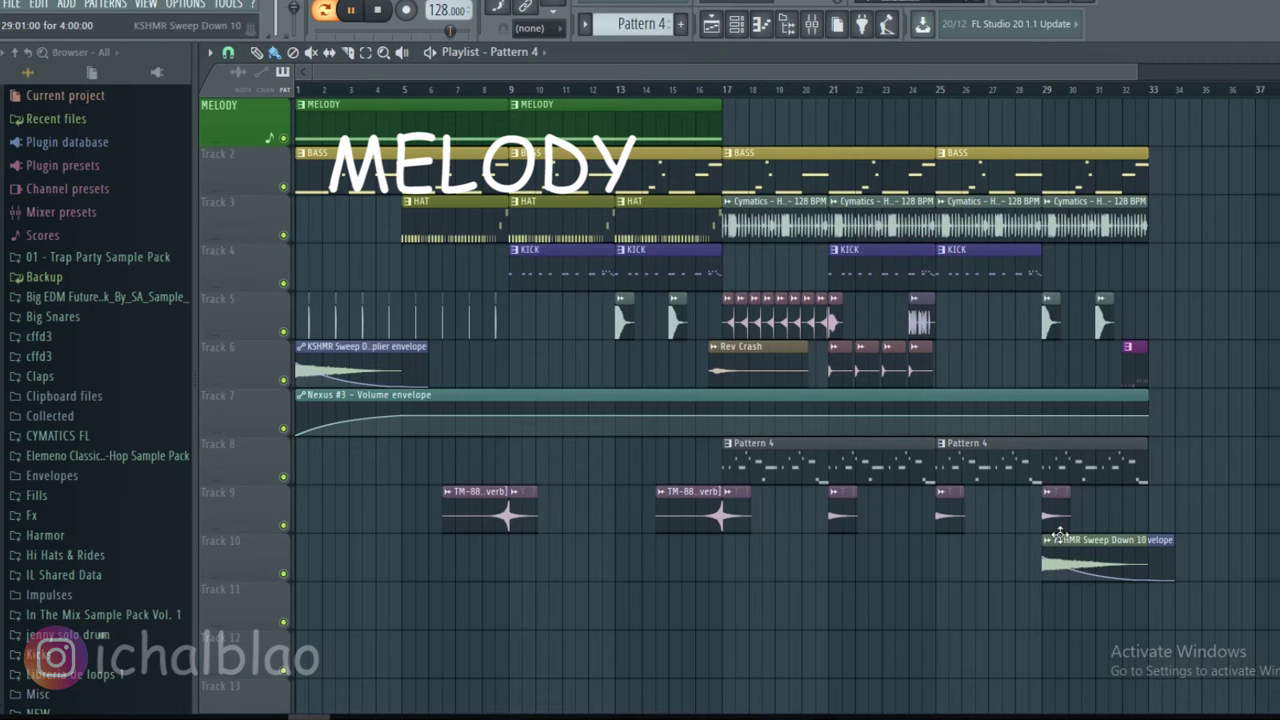
Open the FILL pattern at bar 32, play its KSHMR Trap Snare 02 (A#) notes, and return to the playlist
{"action": "double_click", "coordinate": [1135, 377]}
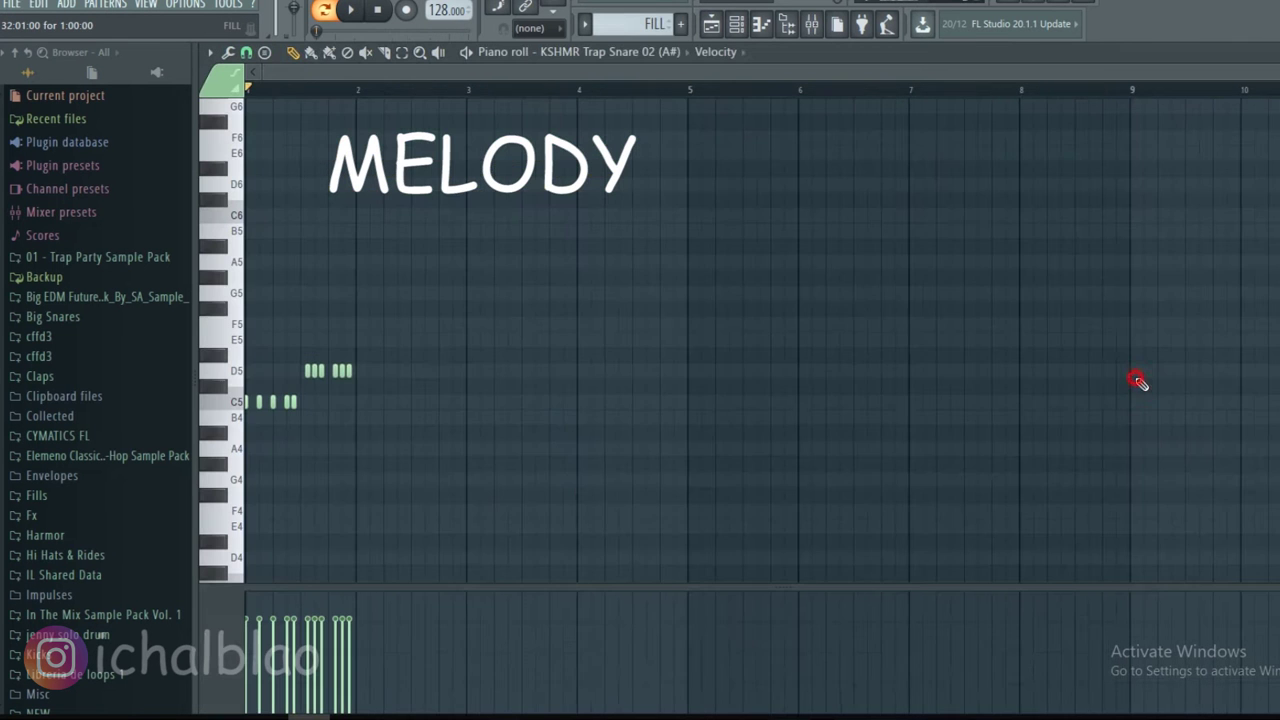
{"action": "left_click", "coordinate": [476, 57]}
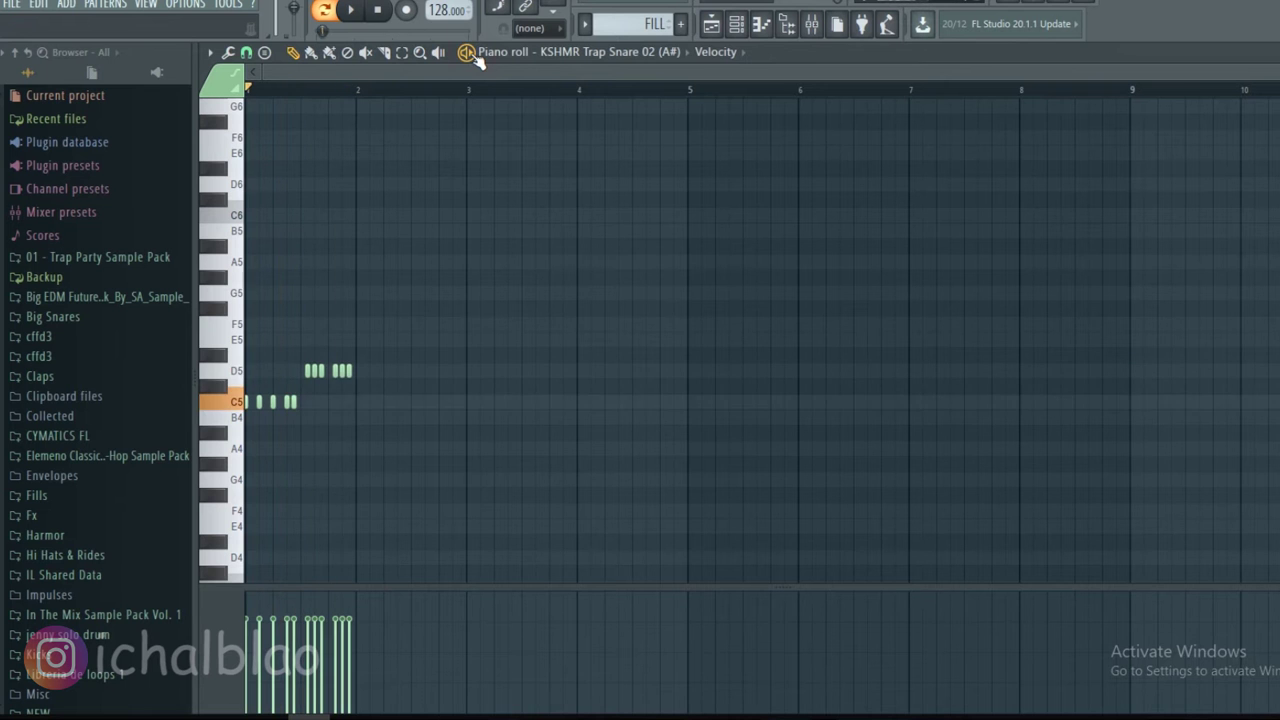
{"action": "left_click", "coordinate": [713, 30]}
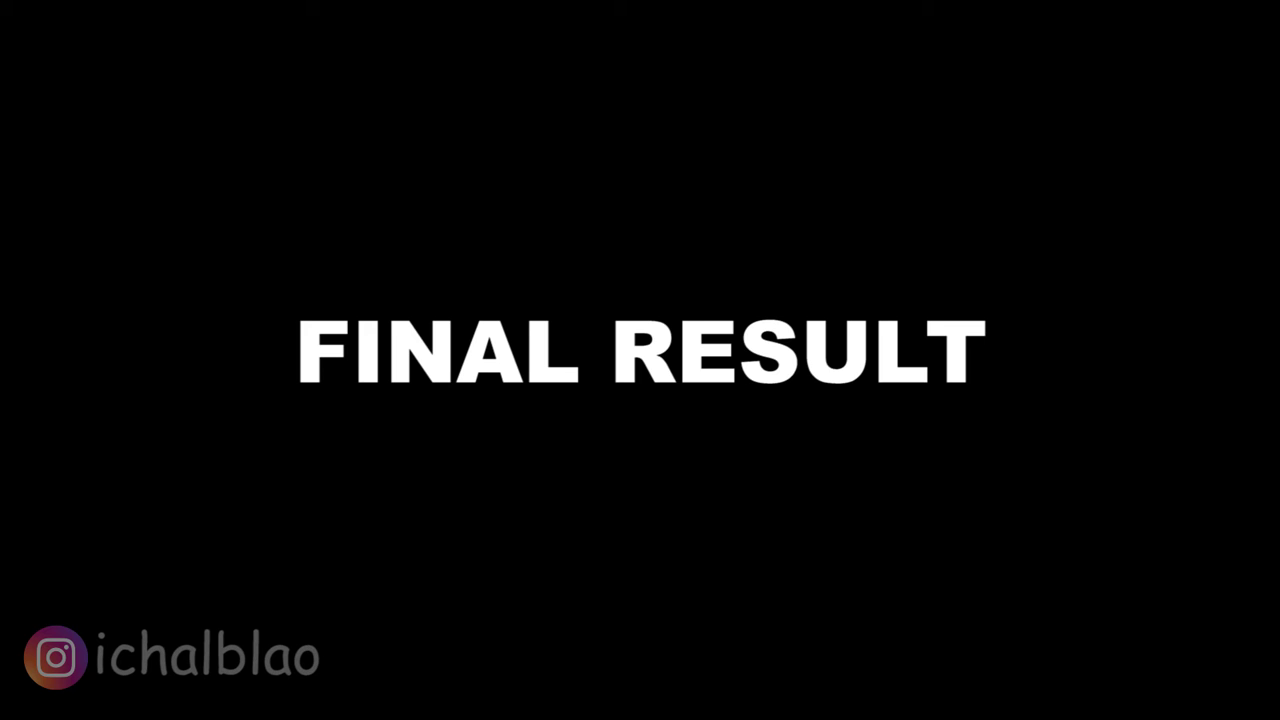